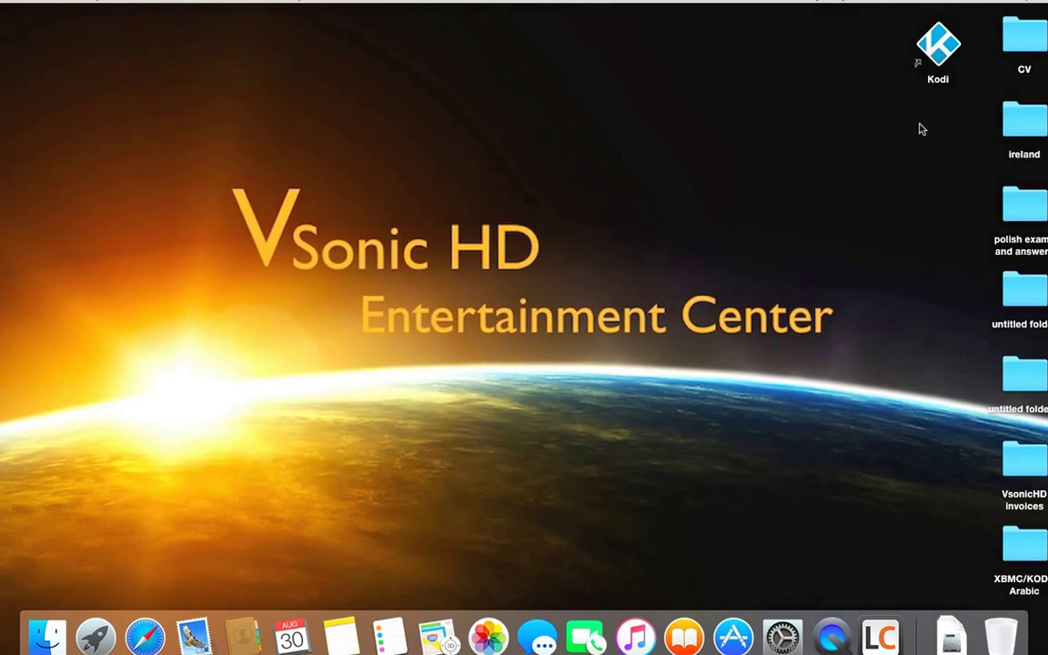
# Launch Kodi from the desktop and open File manager under SYSTEM
pyautogui.doubleClick(938, 50)
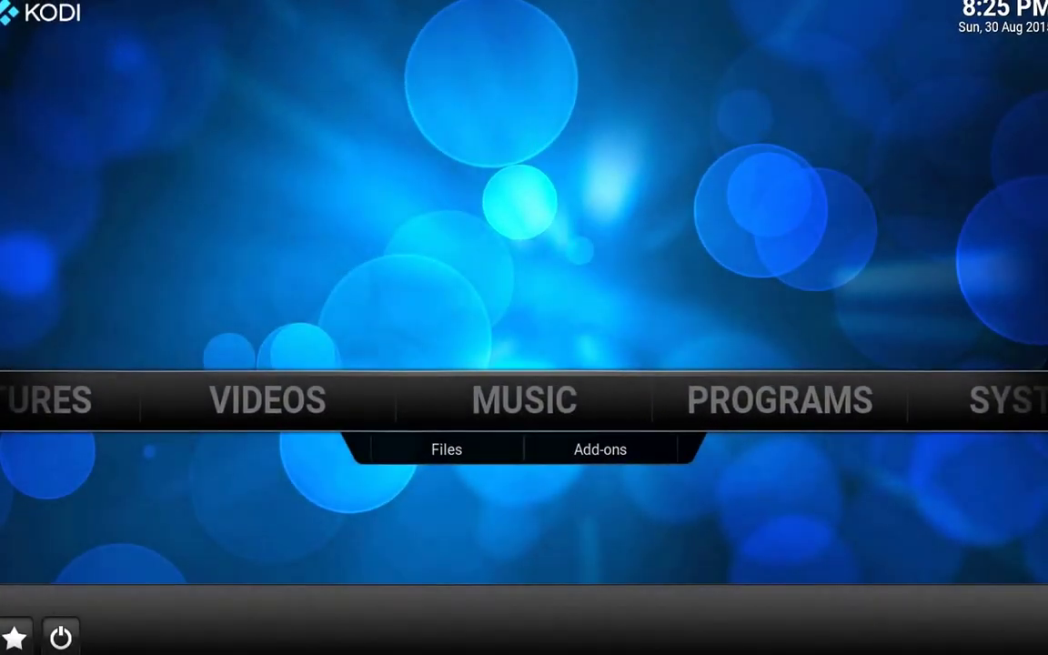
pyautogui.press('Right')
pyautogui.press('Right')
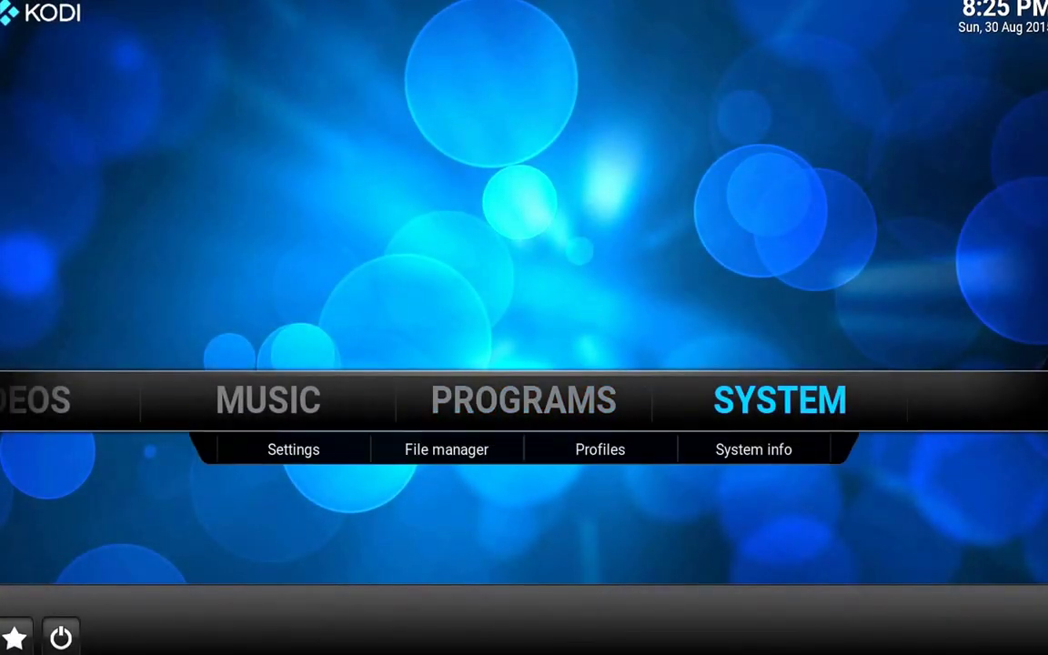
pyautogui.press('Down')
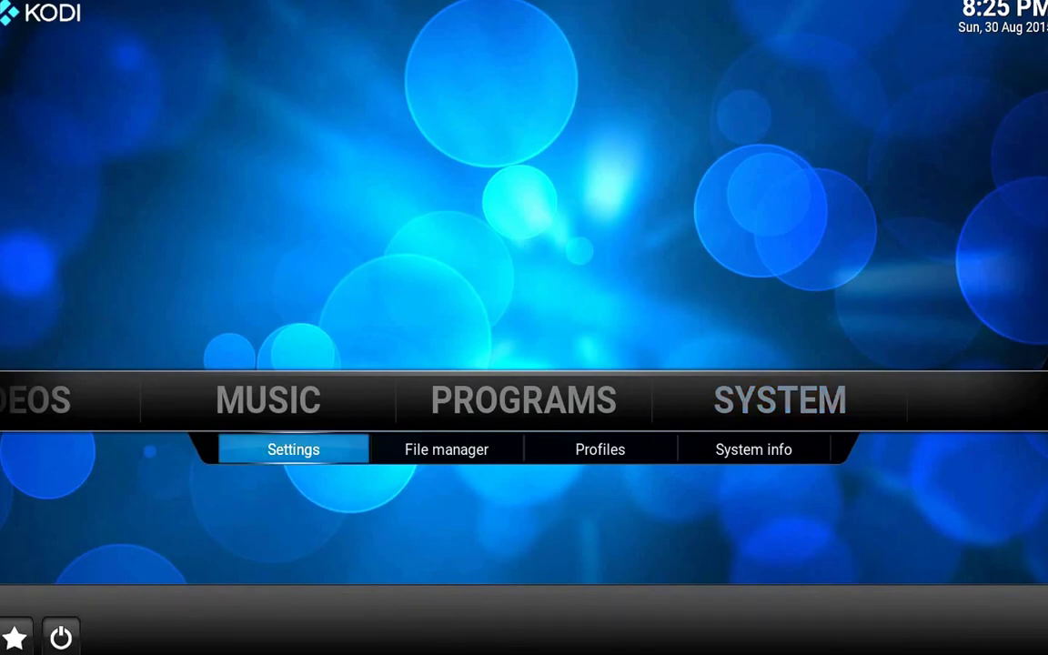
pyautogui.press('Right')
pyautogui.press('Return')
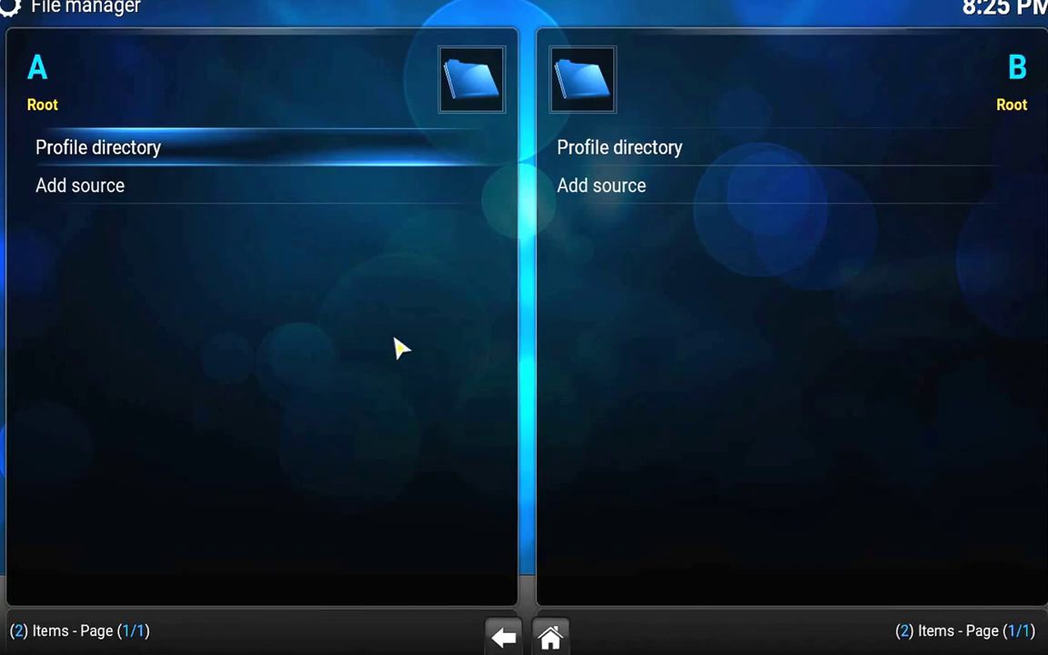
pyautogui.press('Down')
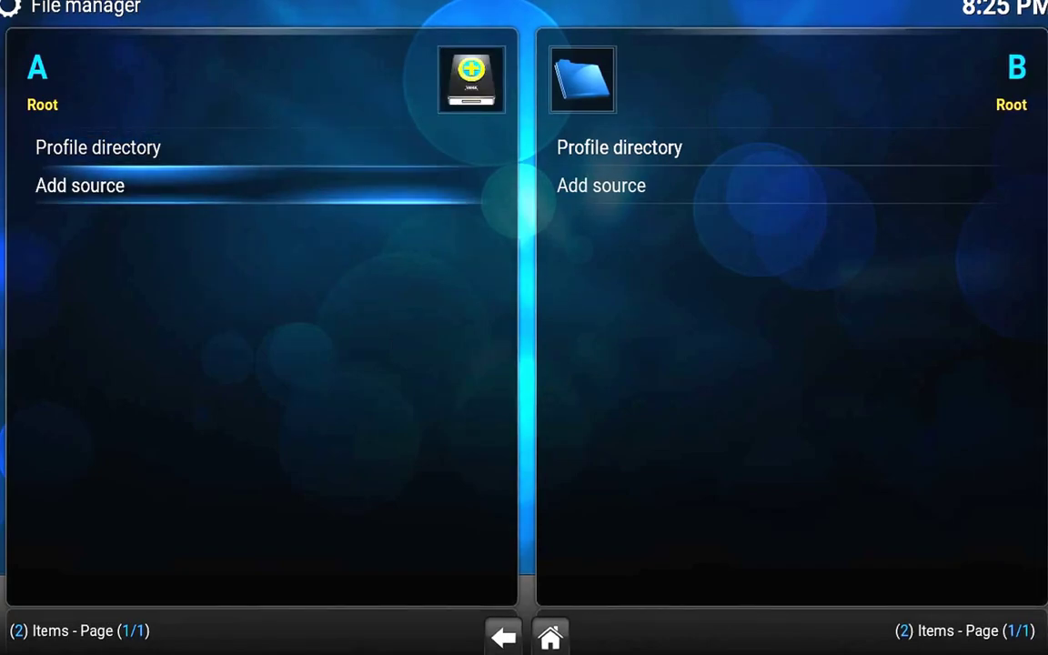
pyautogui.press('Return')
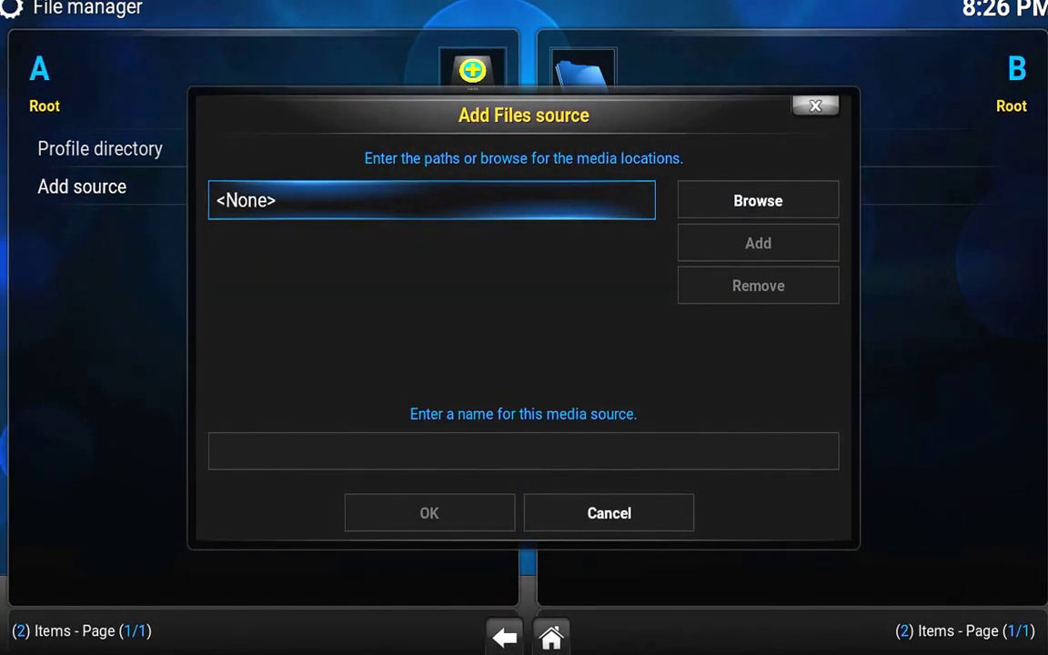
pyautogui.press('Return')
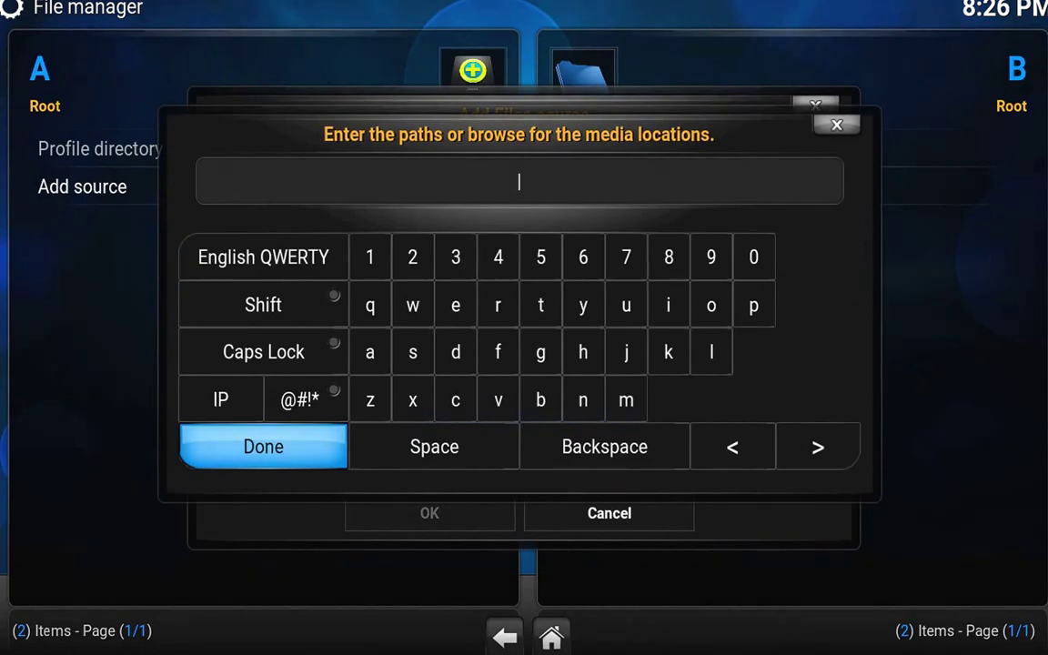
pyautogui.write('http://upgrd')
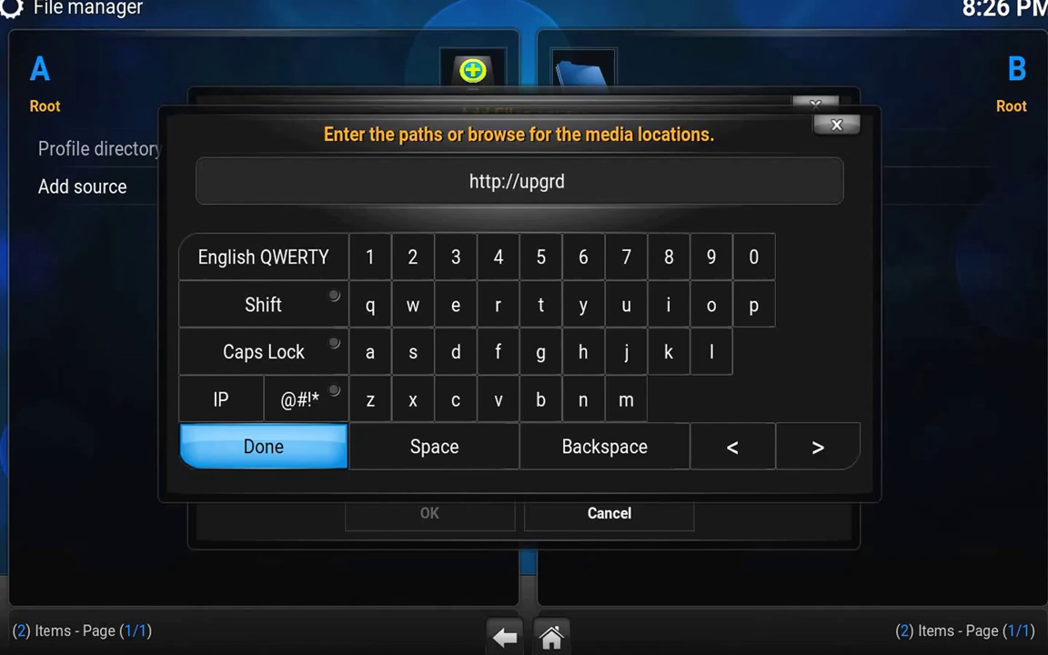
pyautogui.press('BackSpace')
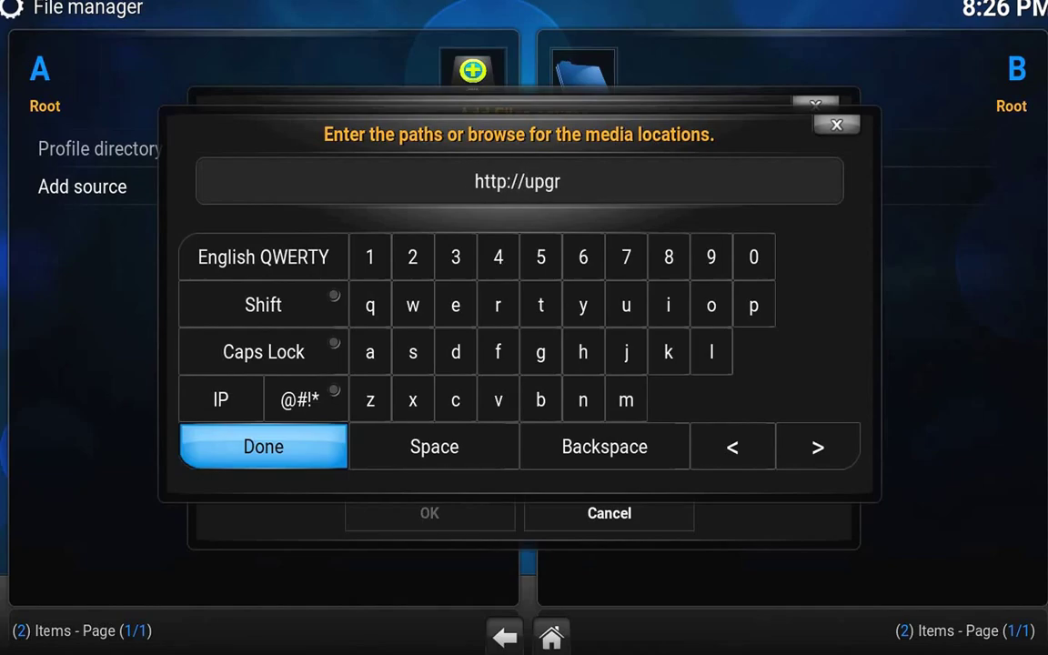
pyautogui.write('ades.montreal')
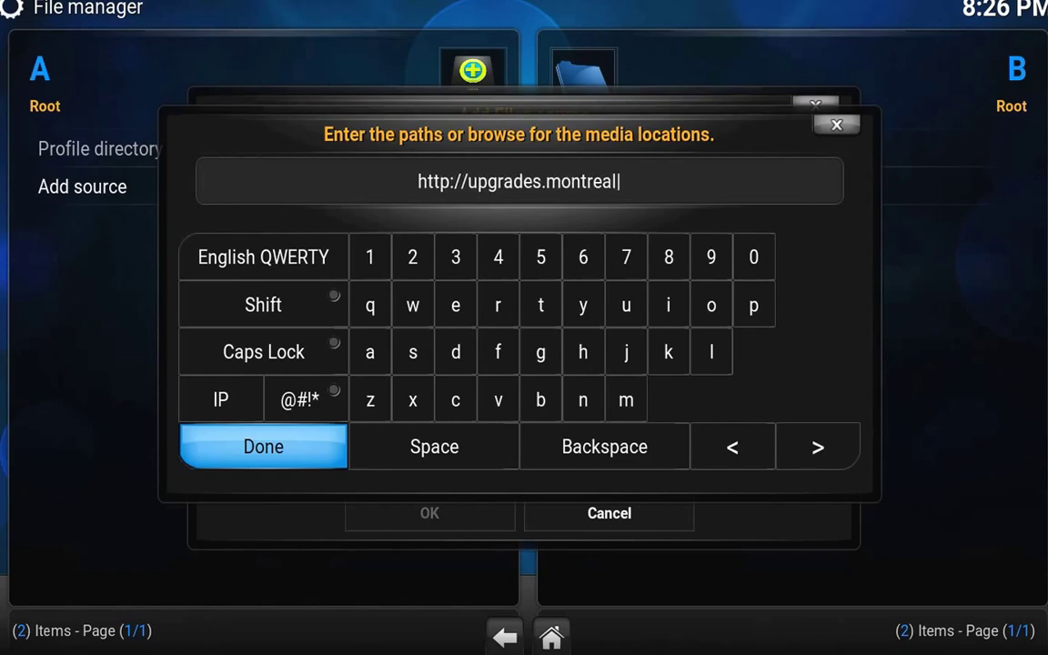
pyautogui.write('andr')
pyautogui.write('o')
pyautogui.press('BackSpace')
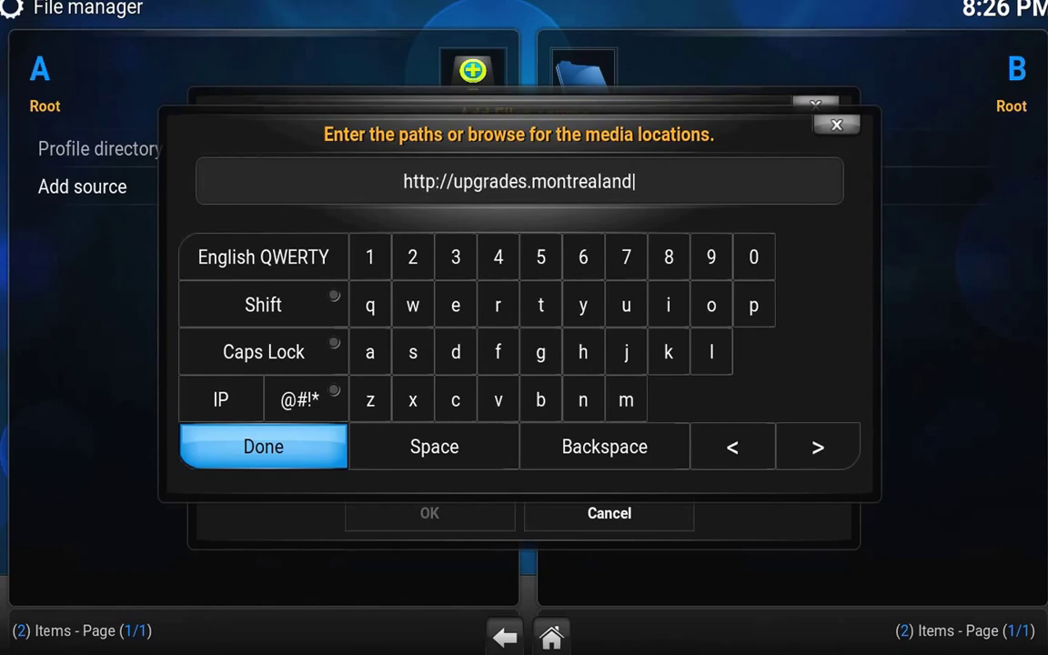
pyautogui.write('roid')
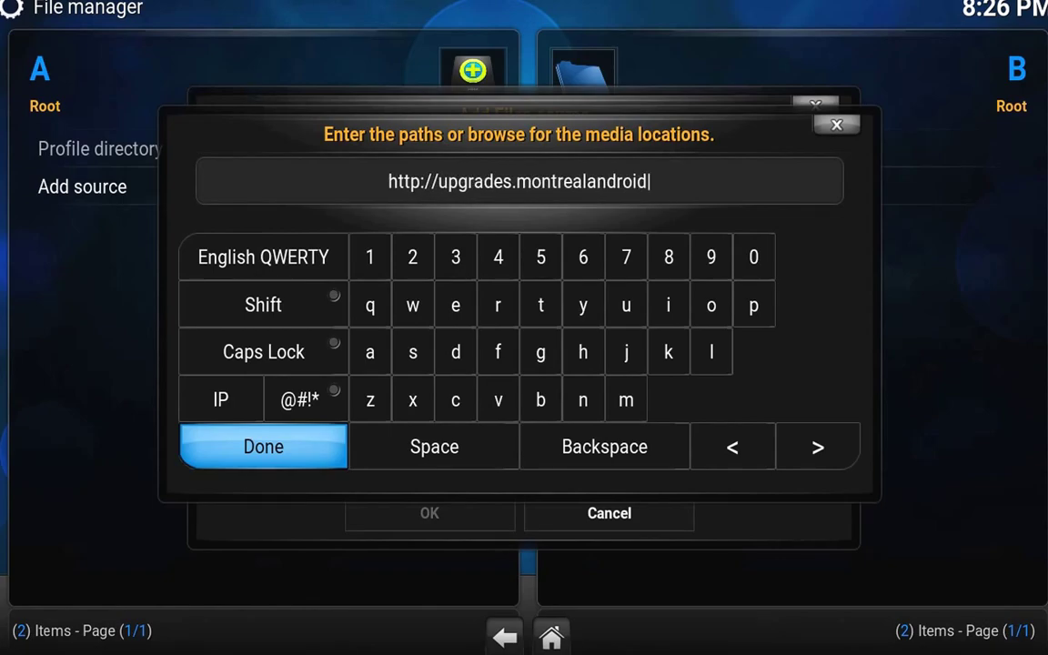
pyautogui.write('tv.com')
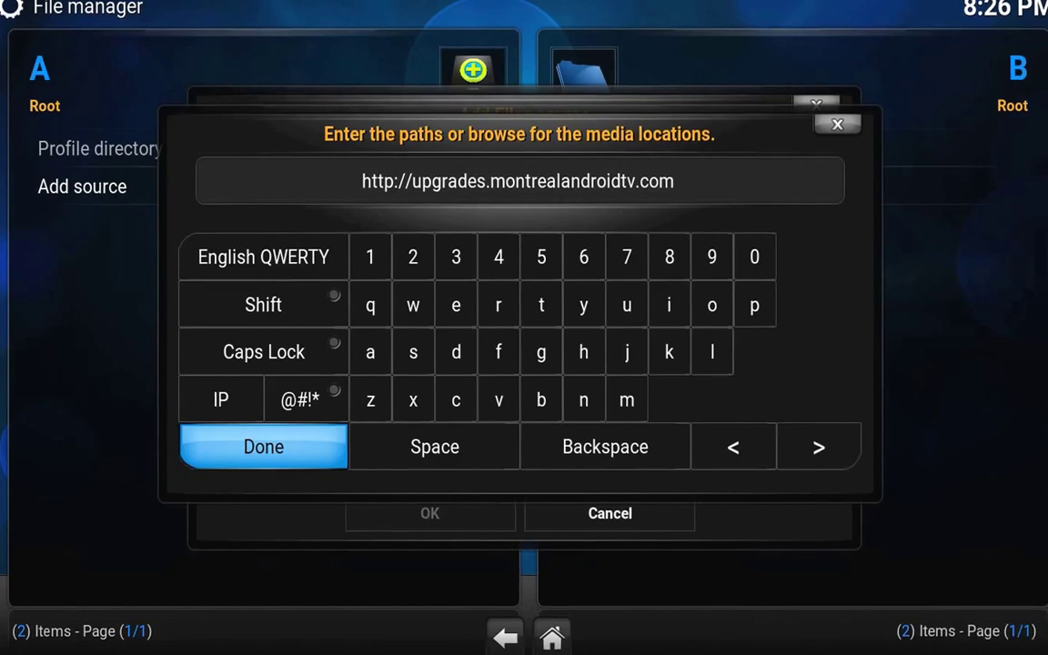
pyautogui.press('Return')
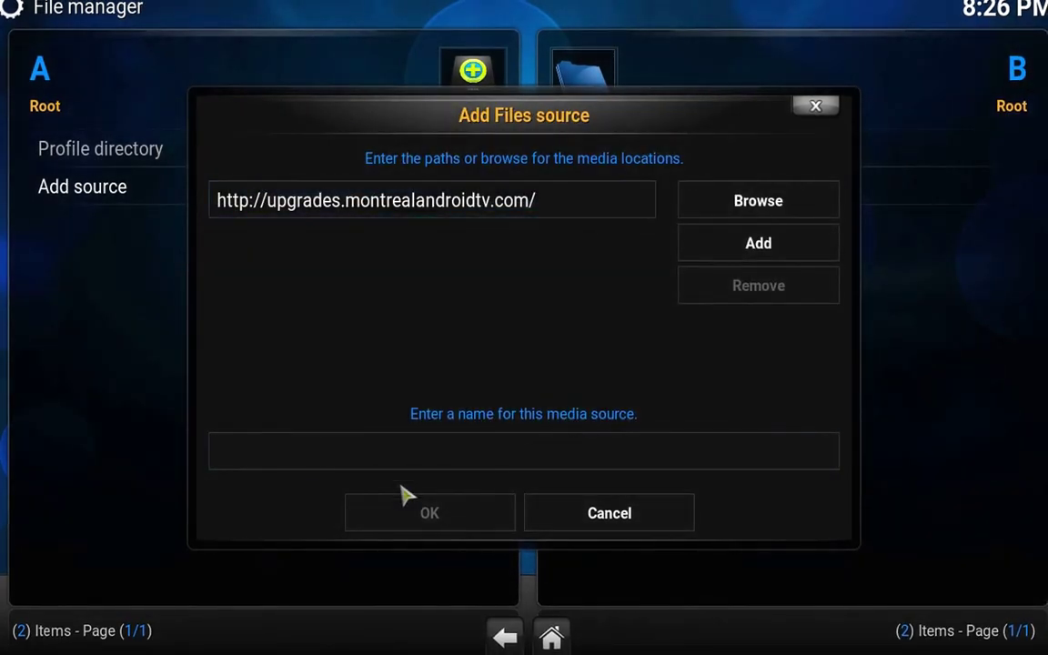
# Name the new source 'upgrades' and confirm it with OK
pyautogui.click(460, 454)
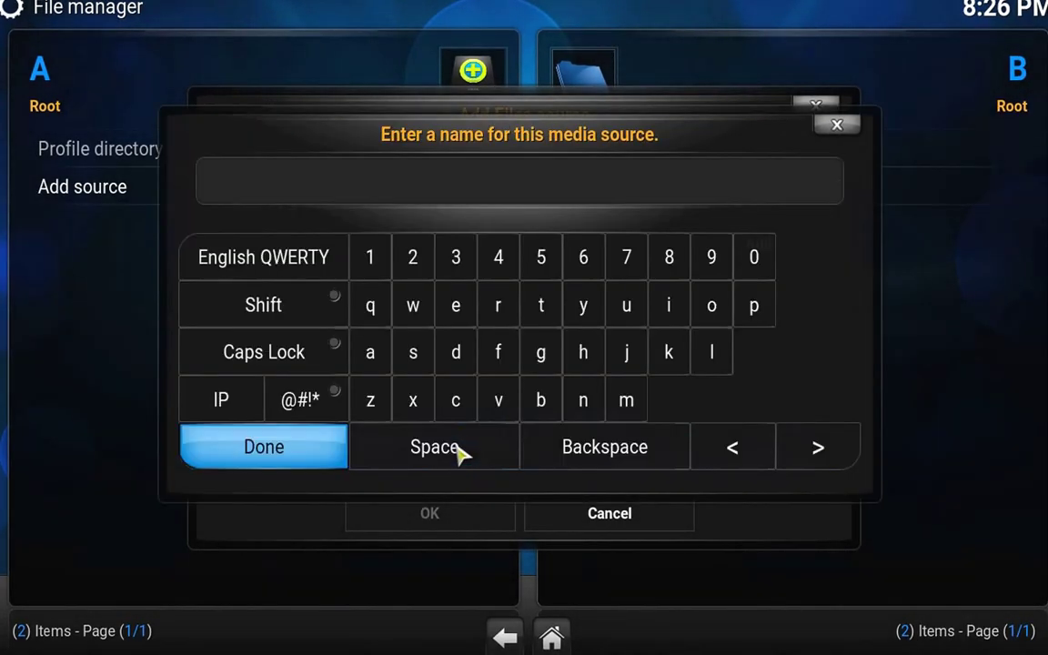
pyautogui.write('upgrades')
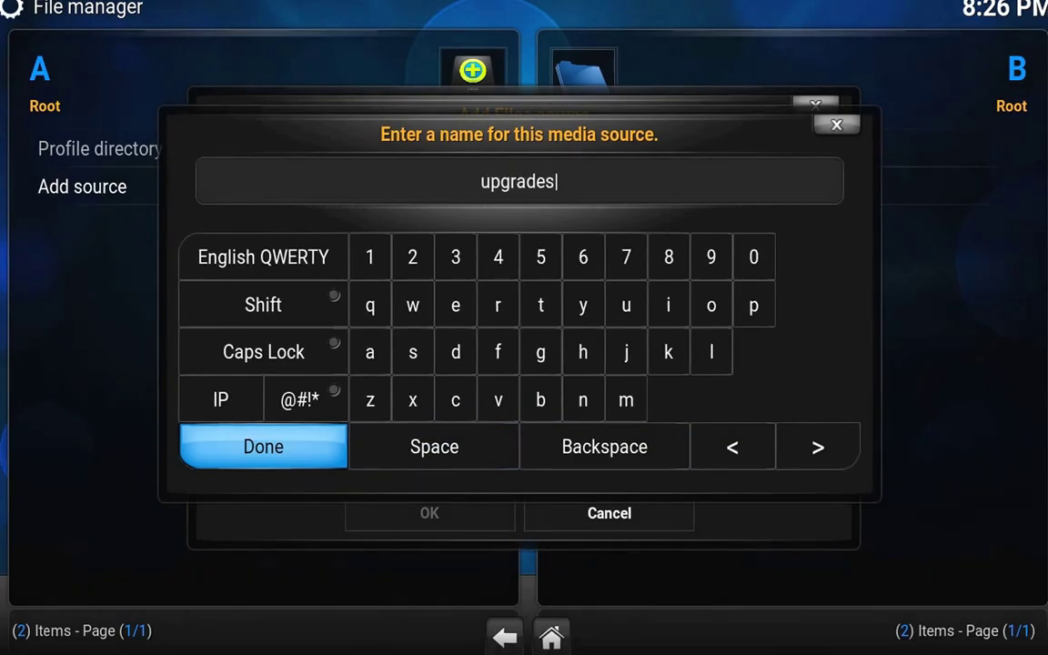
pyautogui.press('Left')
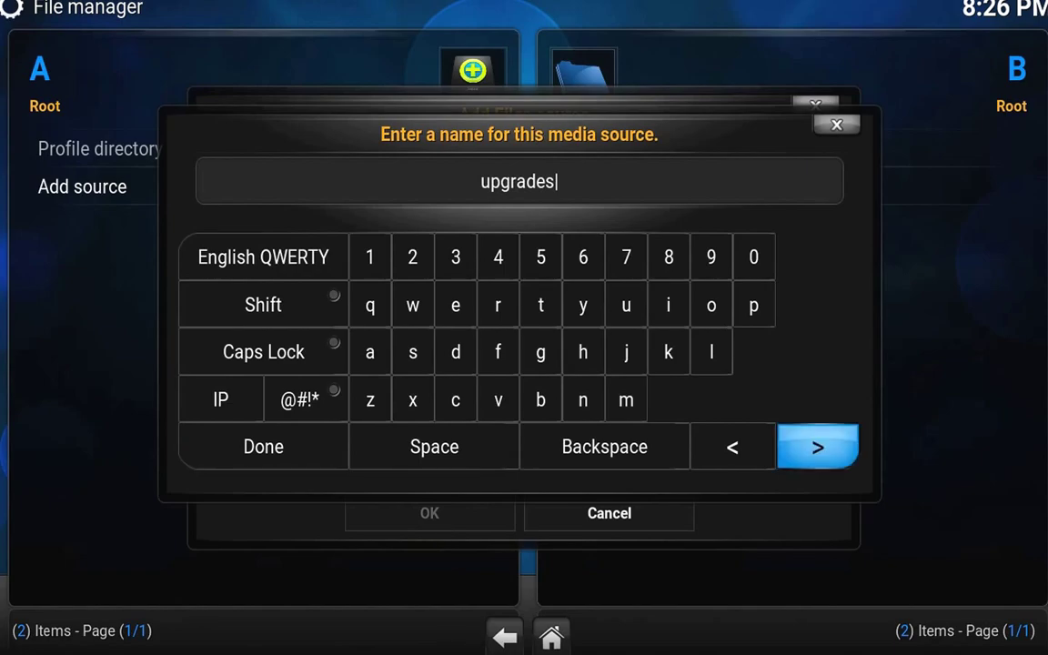
pyautogui.press('Left')
pyautogui.press('Left')
pyautogui.press('Left')
pyautogui.press('Left')
pyautogui.press('Left')
pyautogui.press('Right')
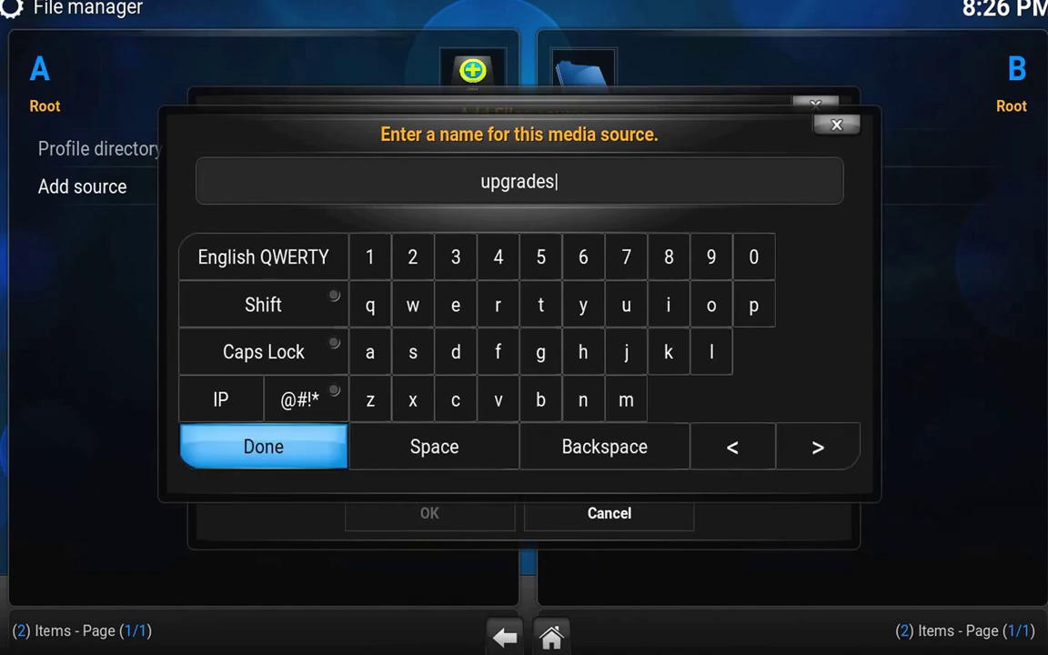
pyautogui.press('Return')
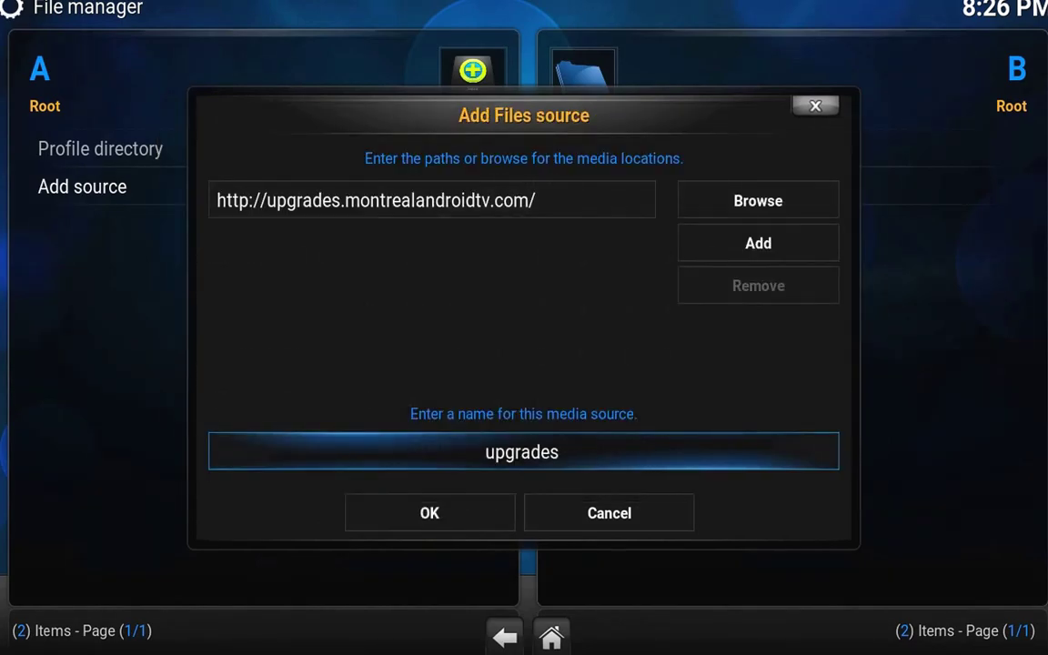
pyautogui.press('Down')
pyautogui.press('Return')
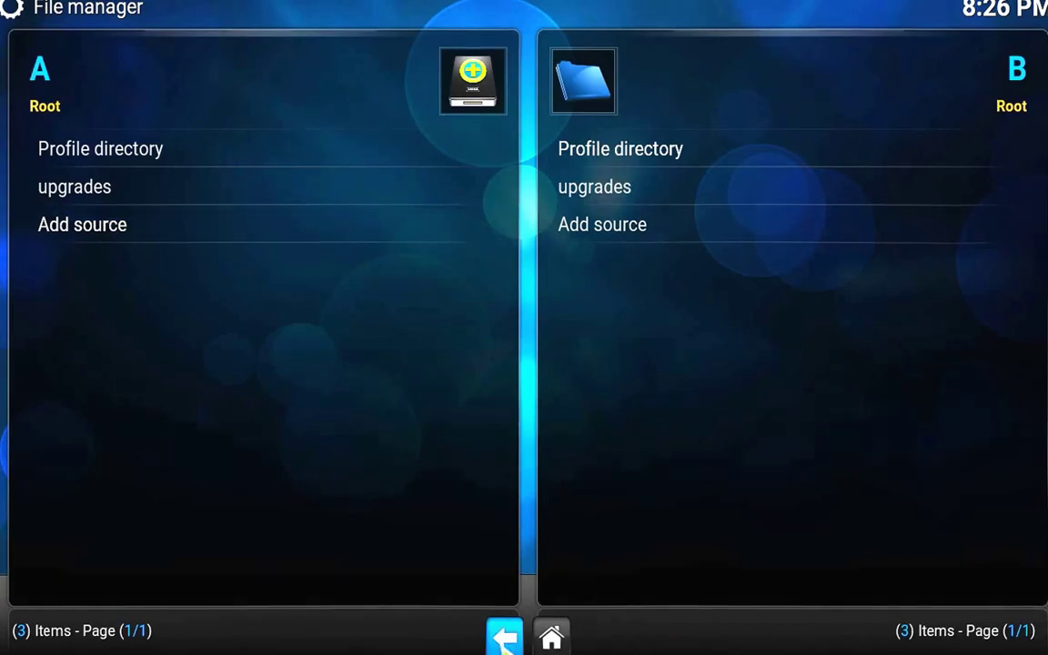
# Go to System Settings > Add-ons > Install from zip file
pyautogui.click(503, 639)
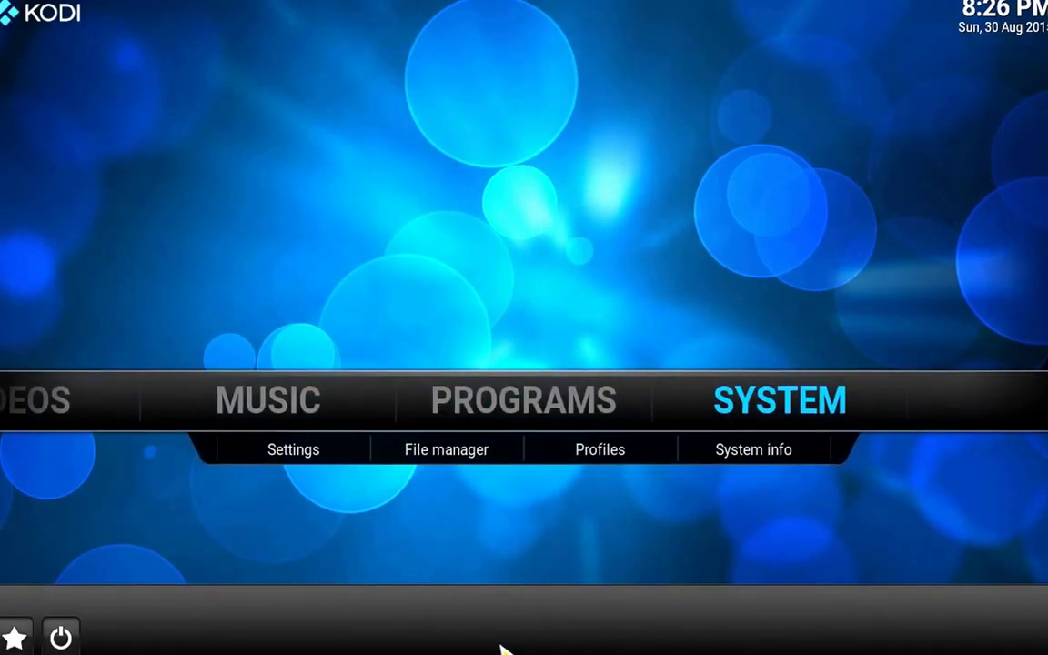
pyautogui.press('Down')
pyautogui.press('Left')
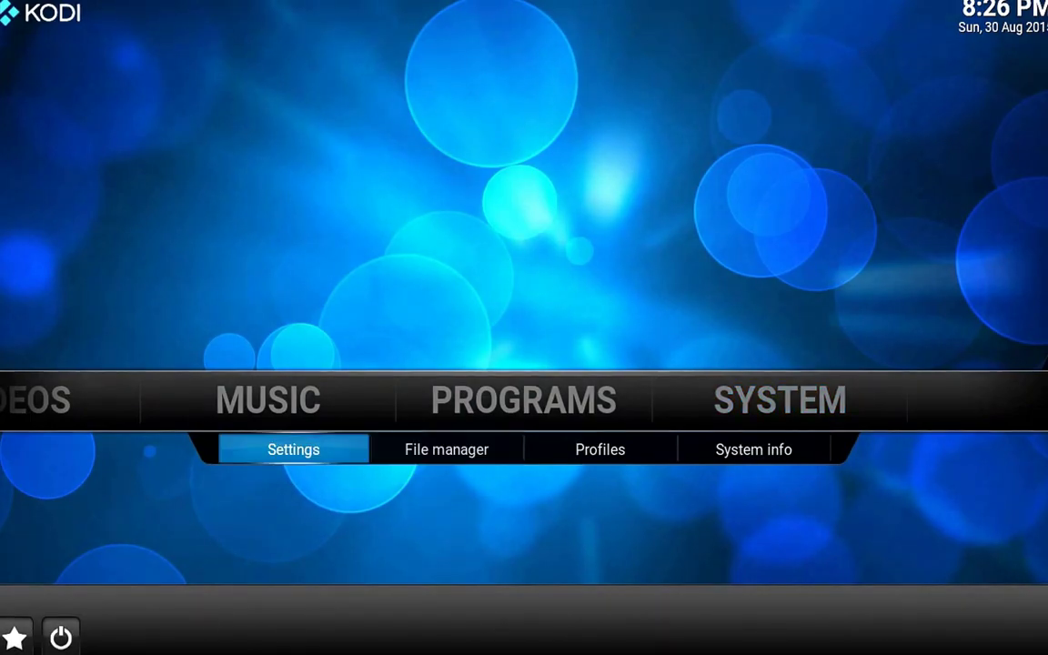
pyautogui.press('Return')
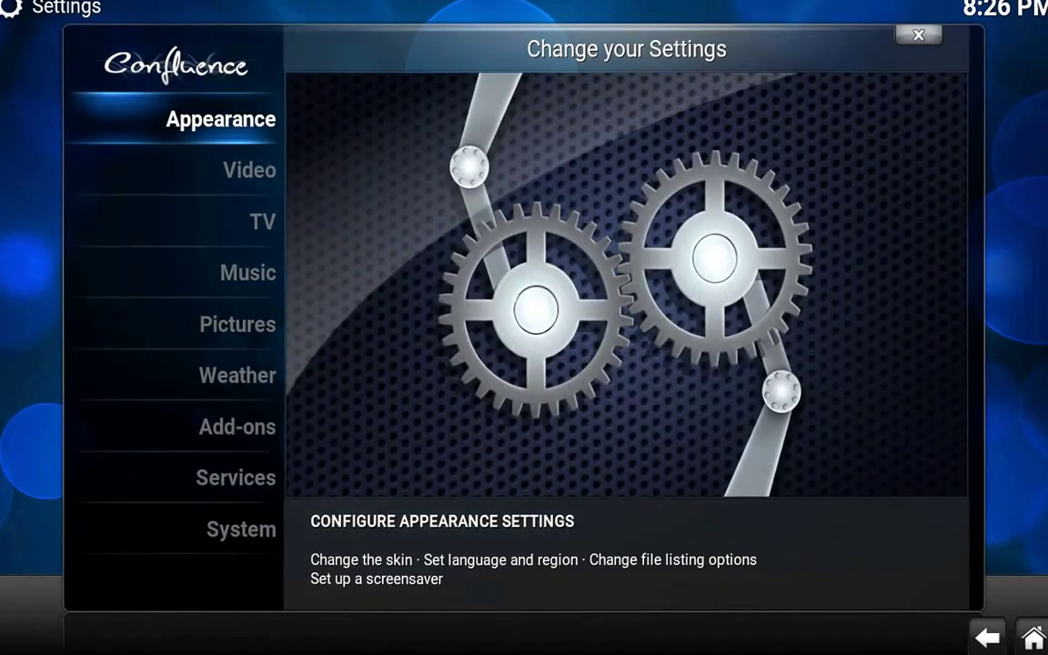
pyautogui.press('Down')
pyautogui.press('Down')
pyautogui.press('Down')
pyautogui.press('Down')
pyautogui.press('Down')
pyautogui.press('Down')
pyautogui.press('Down')
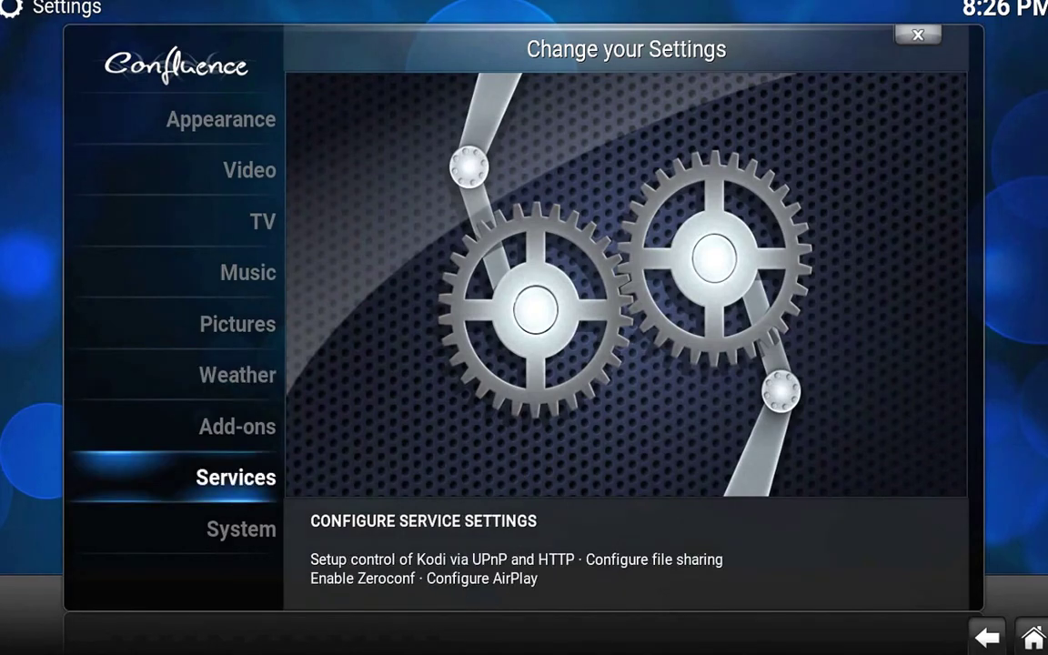
pyautogui.press('Up')
pyautogui.press('Return')
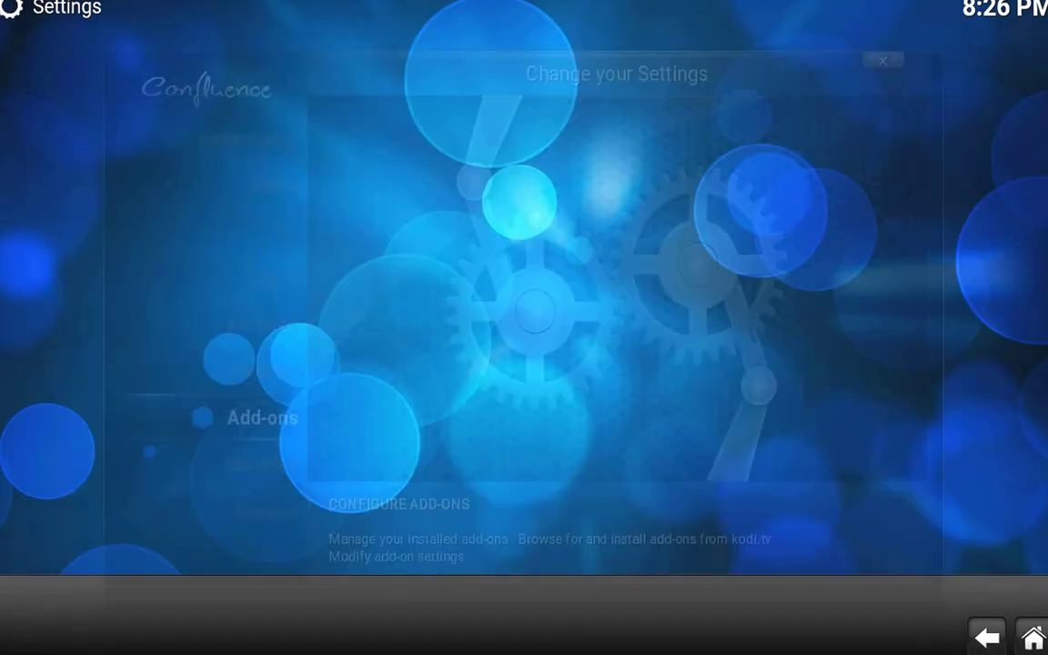
pyautogui.press('Down')
pyautogui.press('Down')
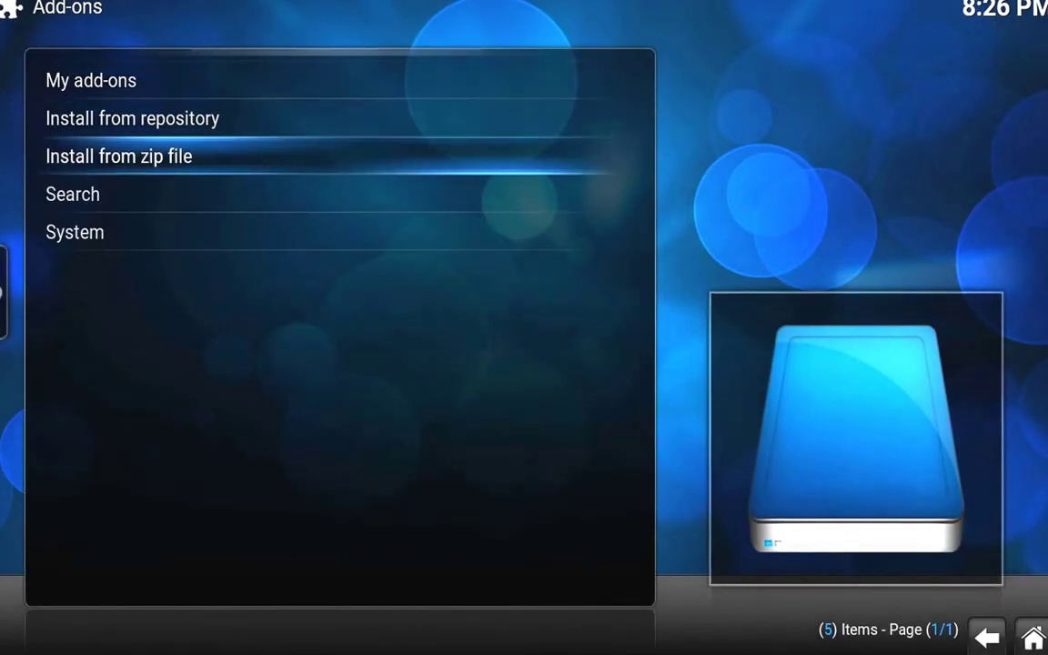
pyautogui.press('Return')
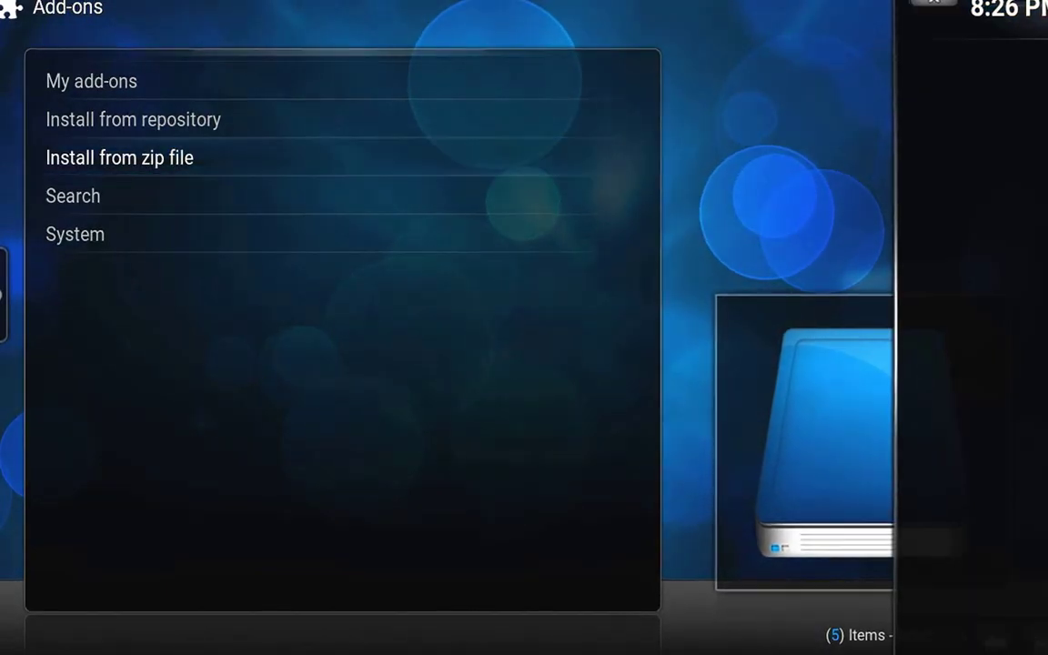
# Install IPTVStalker-1.0.18.zip from the upgrades source's IPTV folder
pyautogui.press('Down')
pyautogui.press('Down')
pyautogui.press('Down')
pyautogui.press('Down')
pyautogui.press('Down')
pyautogui.press('Down')
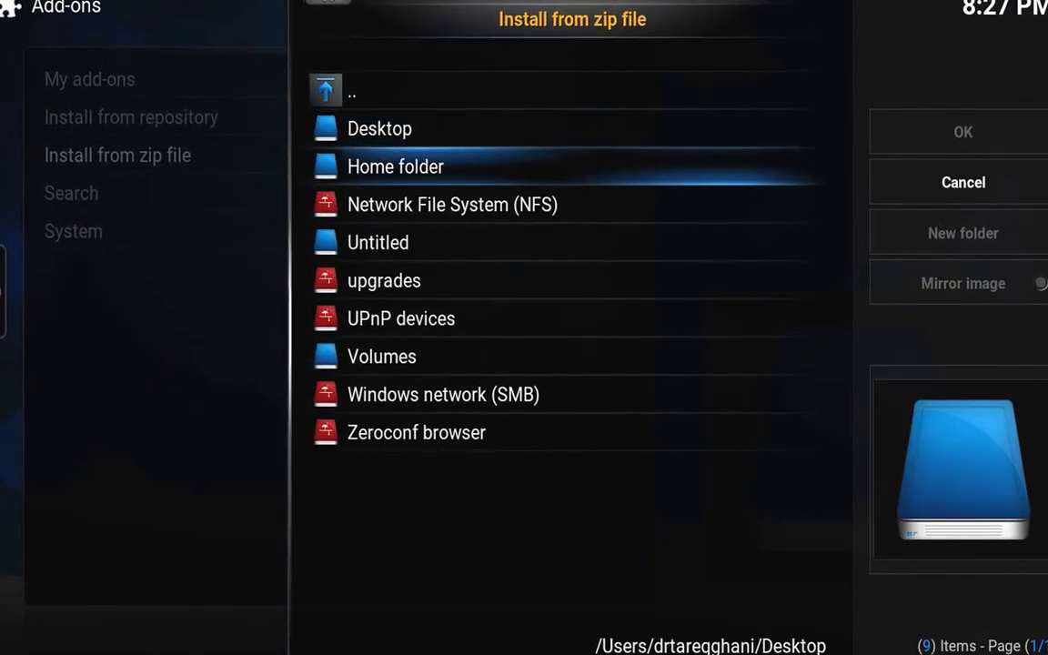
pyautogui.press('Up')
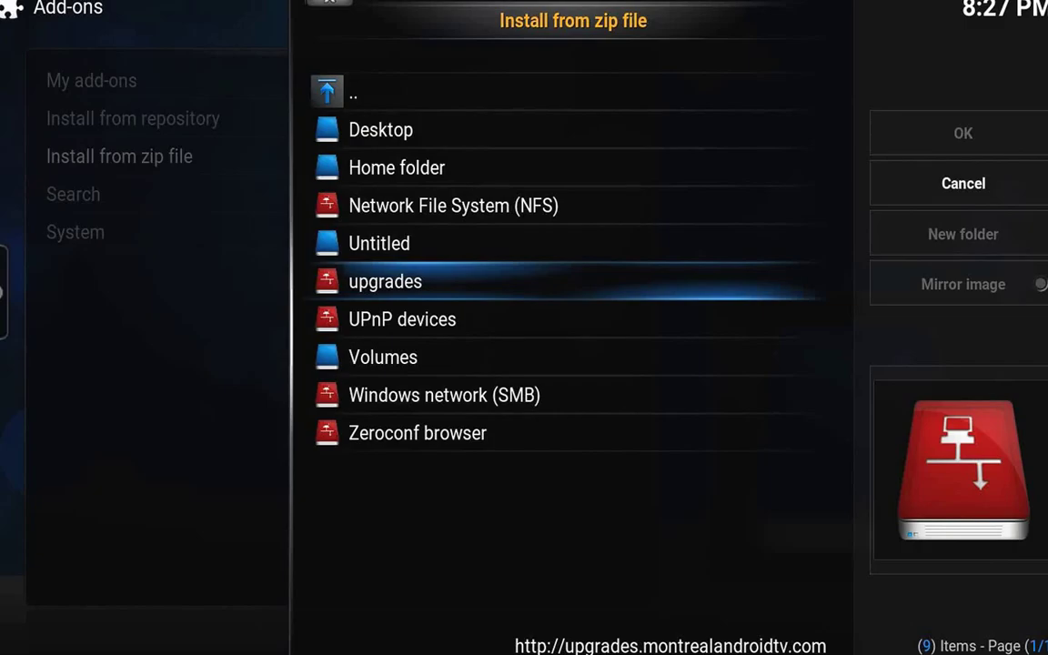
pyautogui.press('Return')
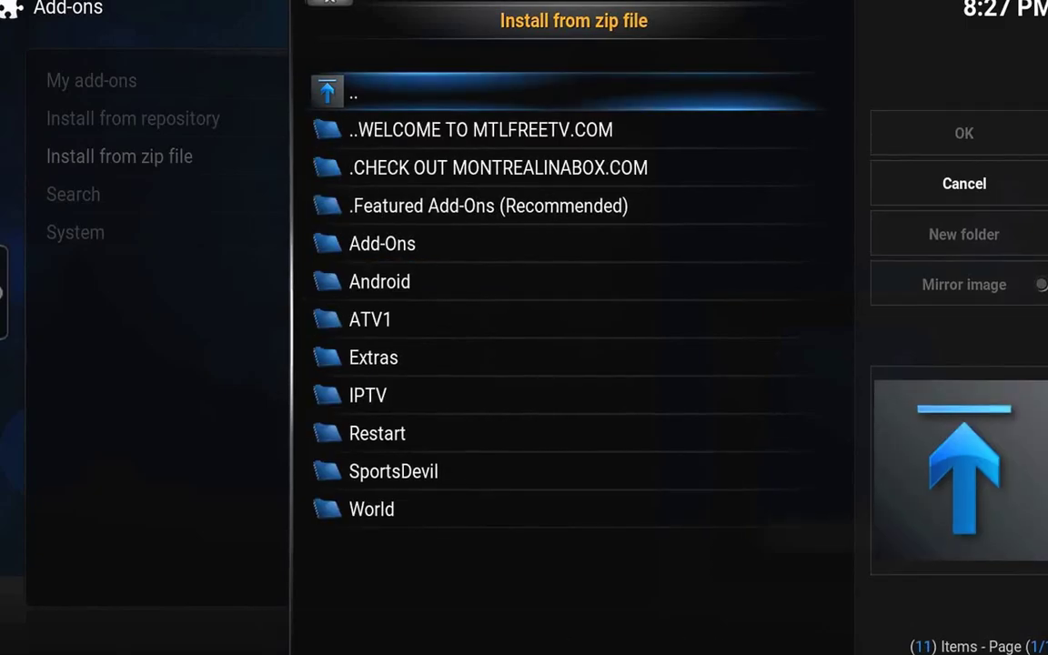
pyautogui.press('Down')
pyautogui.press('Down')
pyautogui.press('Down')
pyautogui.press('Down')
pyautogui.press('Down')
pyautogui.press('Down')
pyautogui.press('Down')
pyautogui.press('Down')
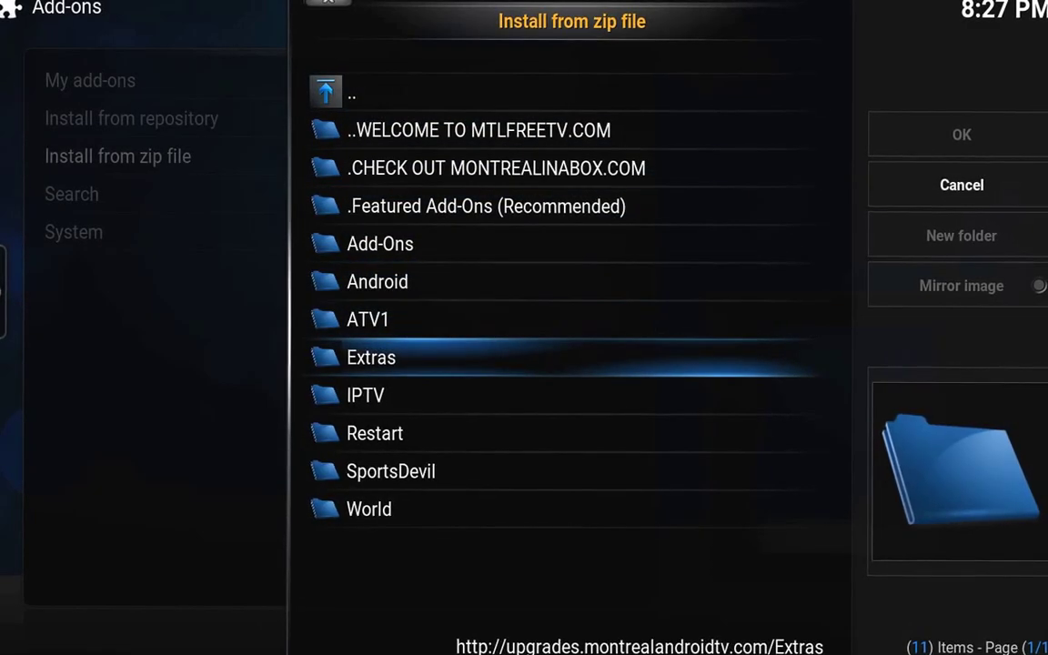
pyautogui.press('Return')
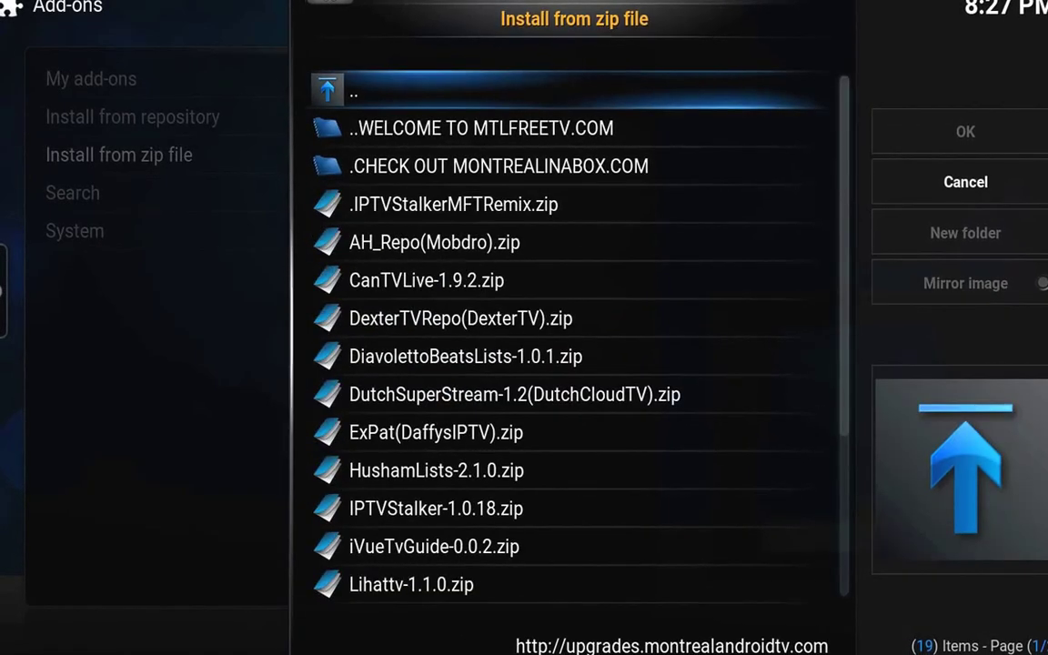
pyautogui.press('Down')
pyautogui.press('Down')
pyautogui.press('Down')
pyautogui.press('Down')
pyautogui.press('Down')
pyautogui.press('Down')
pyautogui.press('Down')
pyautogui.press('Down')
pyautogui.press('Down')
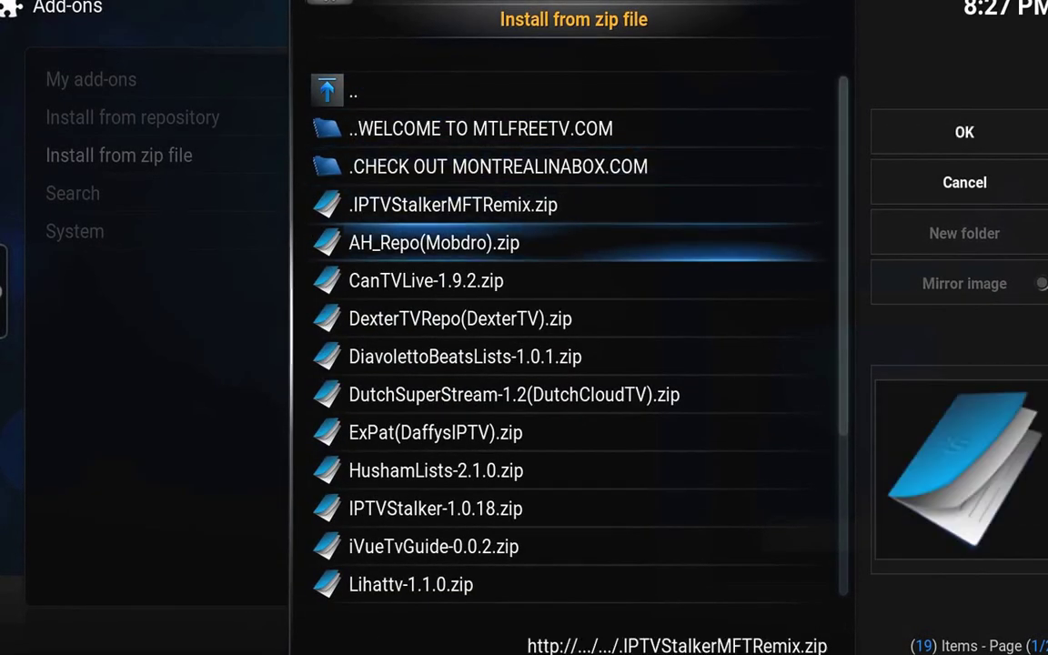
pyautogui.press('Down')
pyautogui.press('Down')
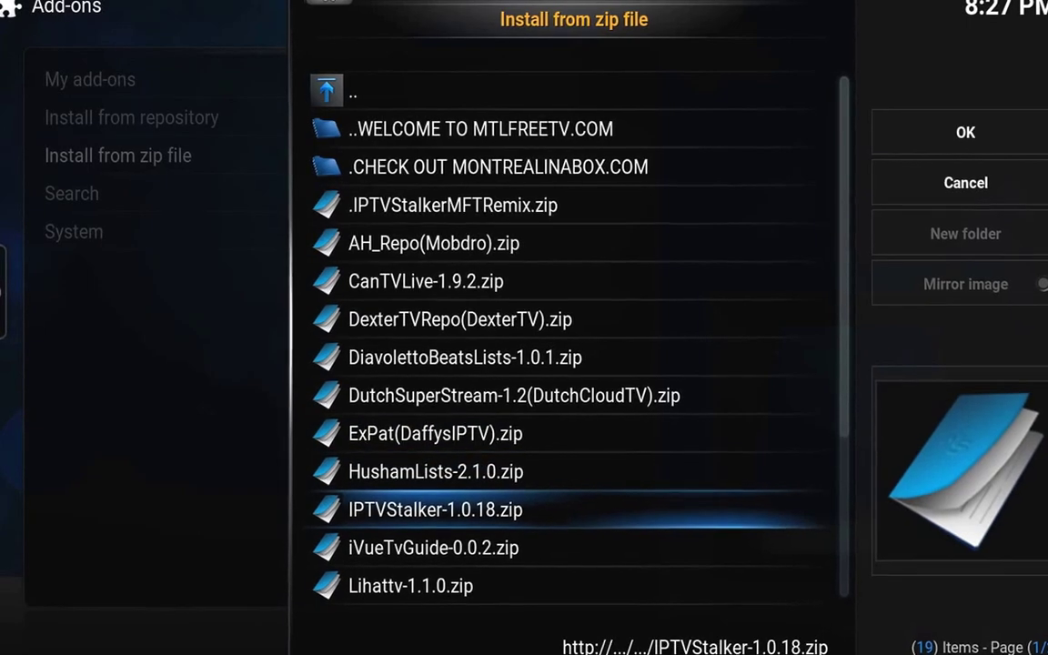
pyautogui.press('Return')
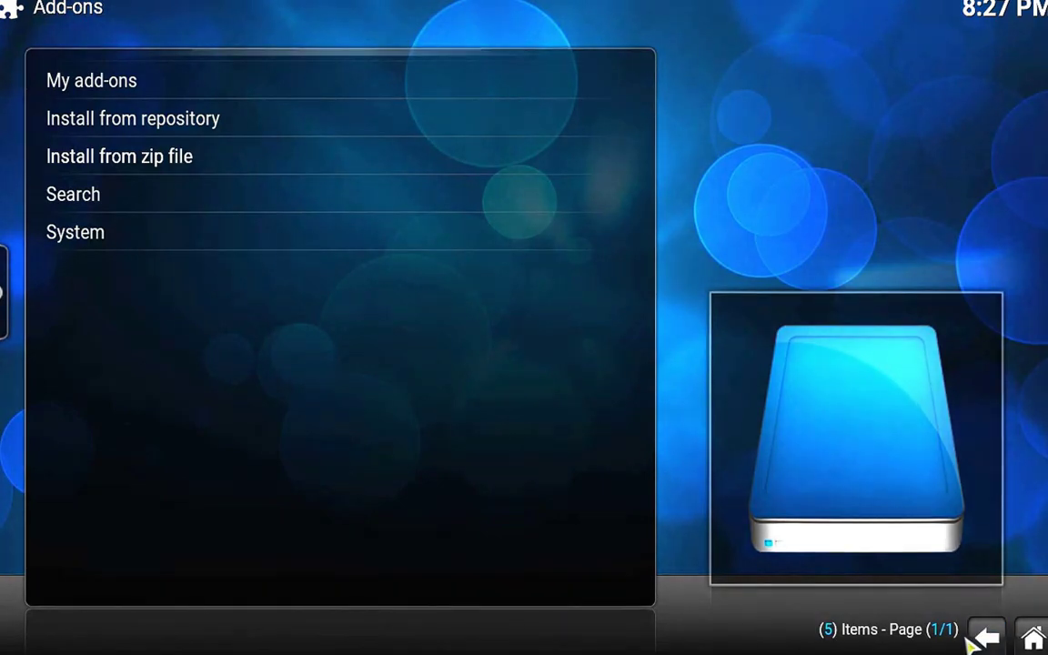
# Return home and open VIDEOS > Add-ons to see IPTV Stalker 1.0.18
pyautogui.click(1004, 644)
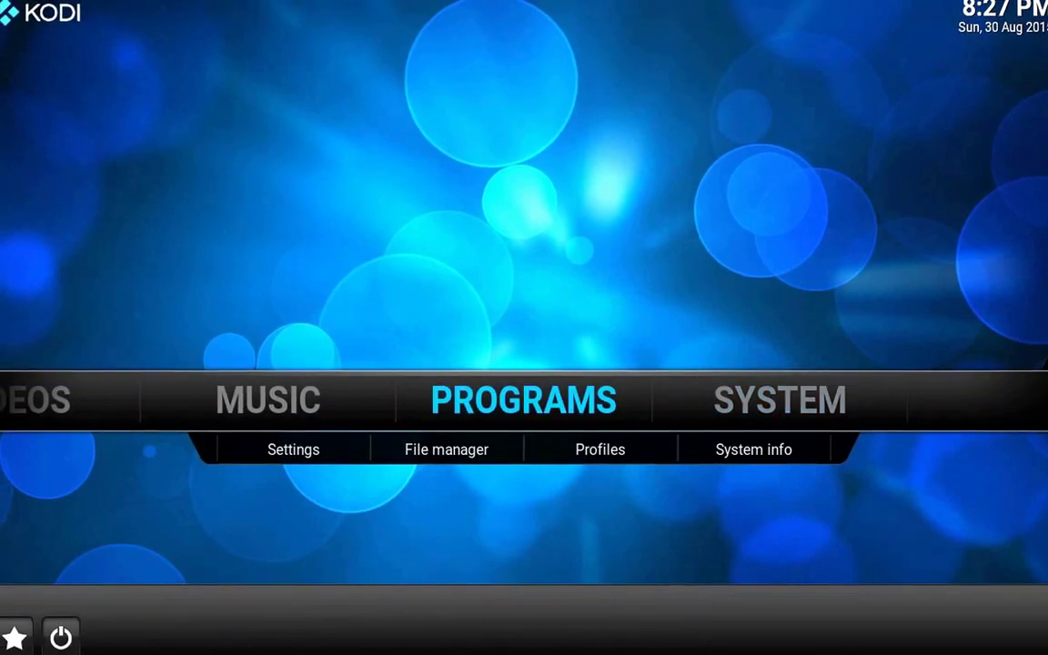
pyautogui.press('Left')
pyautogui.press('Left')
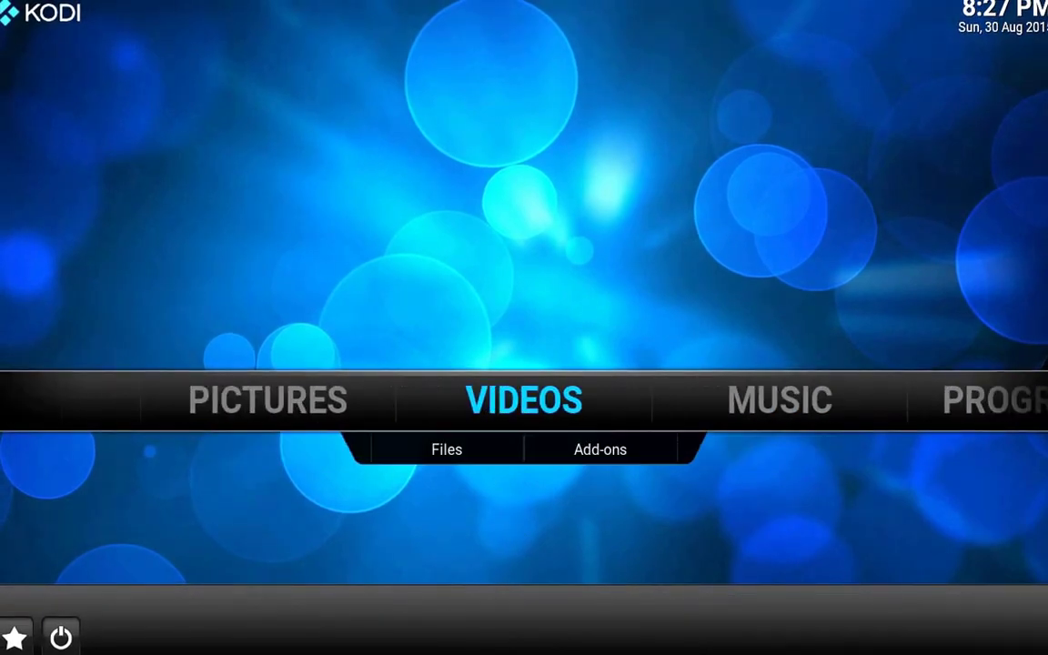
pyautogui.press('Down')
pyautogui.press('Right')
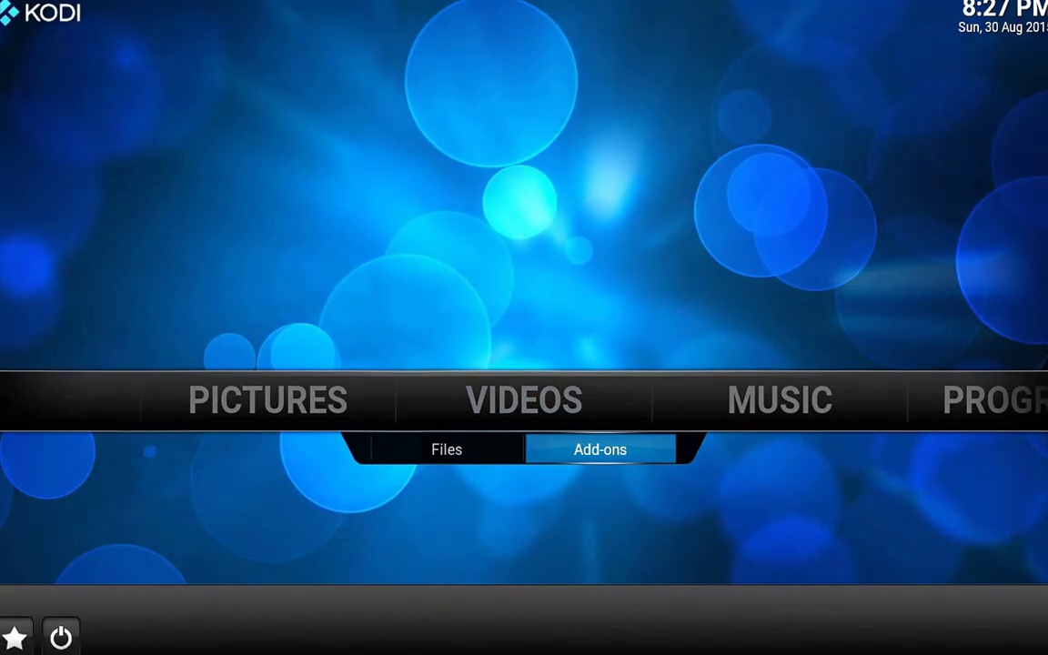
pyautogui.press('Return')
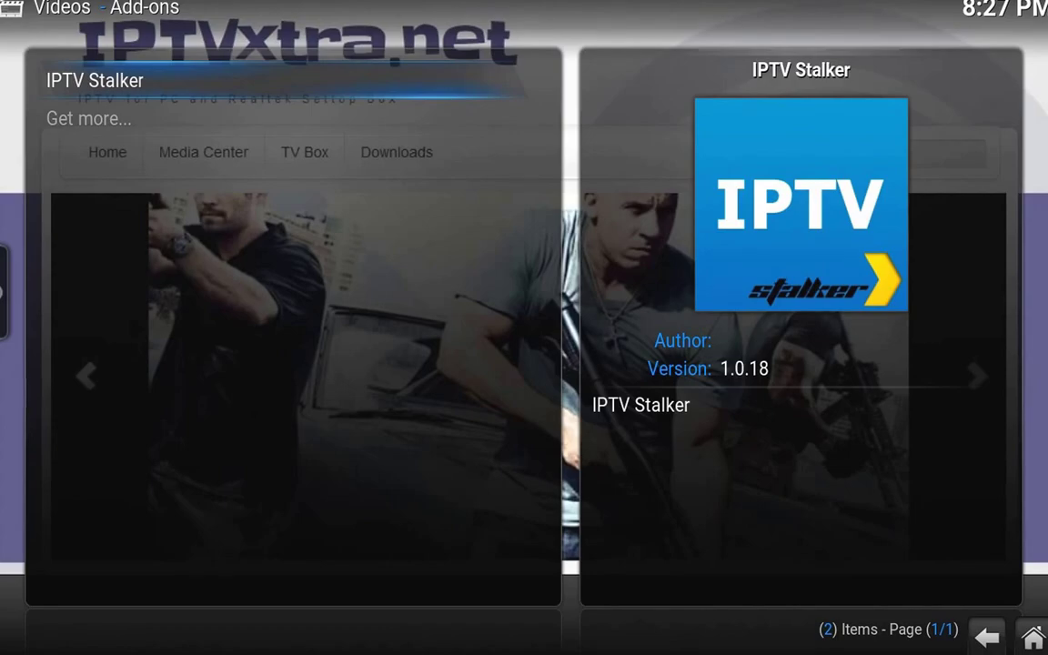
# Open IPTV Stalker's Add-on settings from its context menu
pyautogui.press('c')
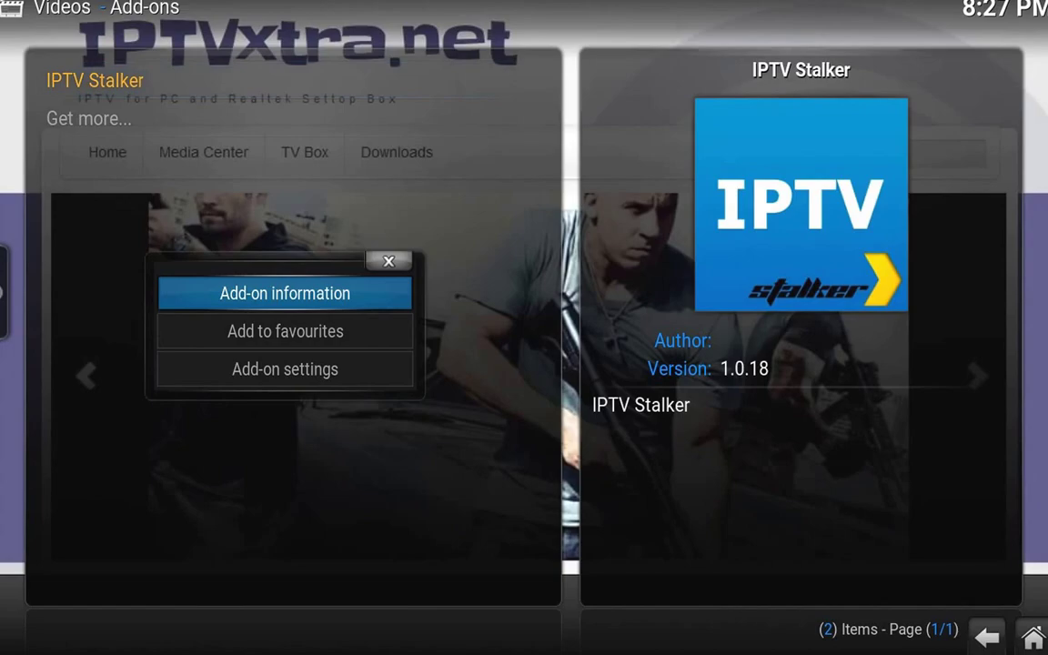
pyautogui.press('Escape')
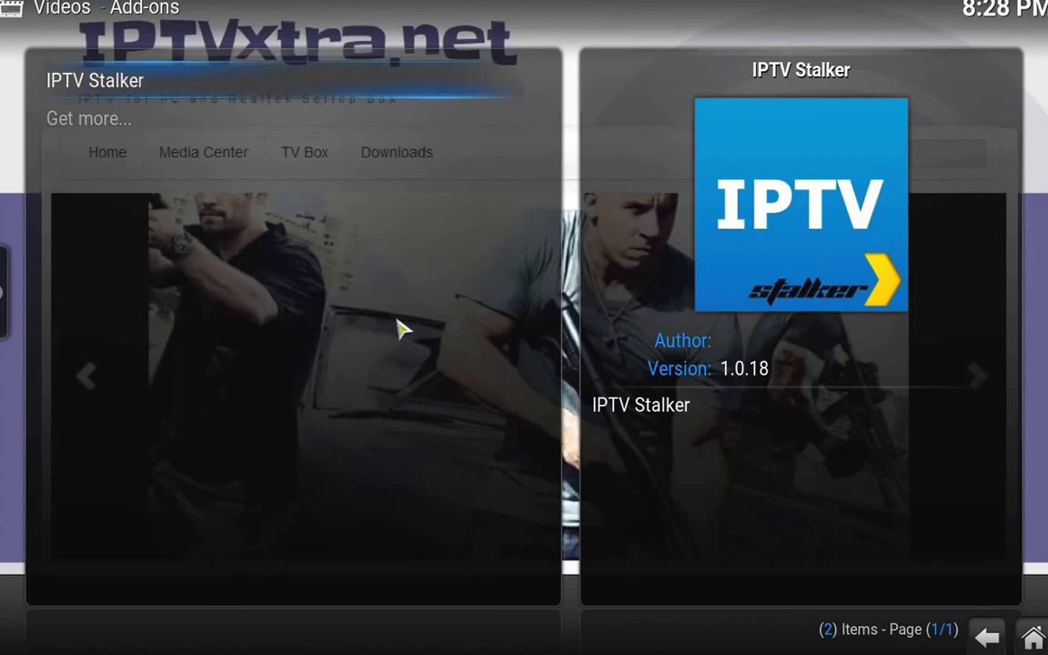
pyautogui.rightClick(106, 100)
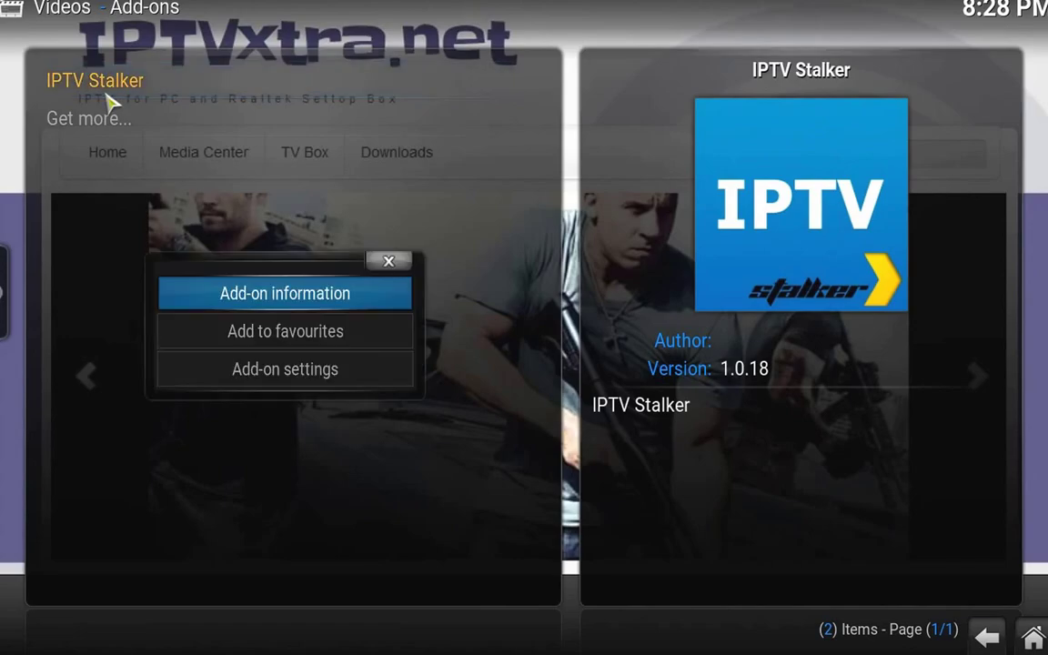
pyautogui.click(276, 371)
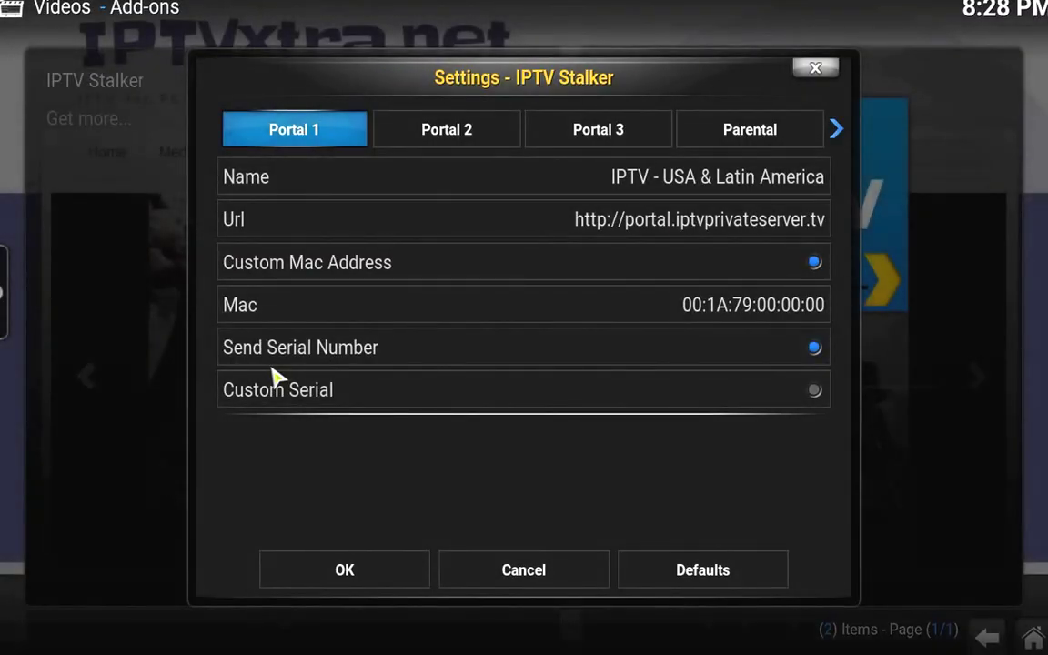
# Toggle Portal 1's Custom Mac Address and Send Serial Number off and on, then save
pyautogui.press('Down')
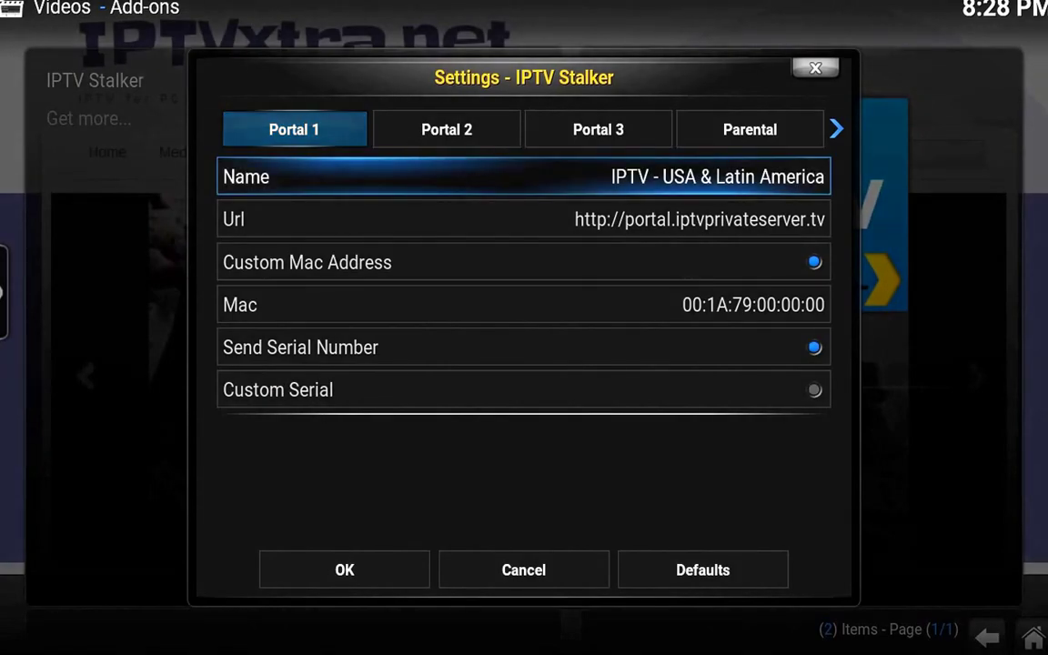
pyautogui.press('Down')
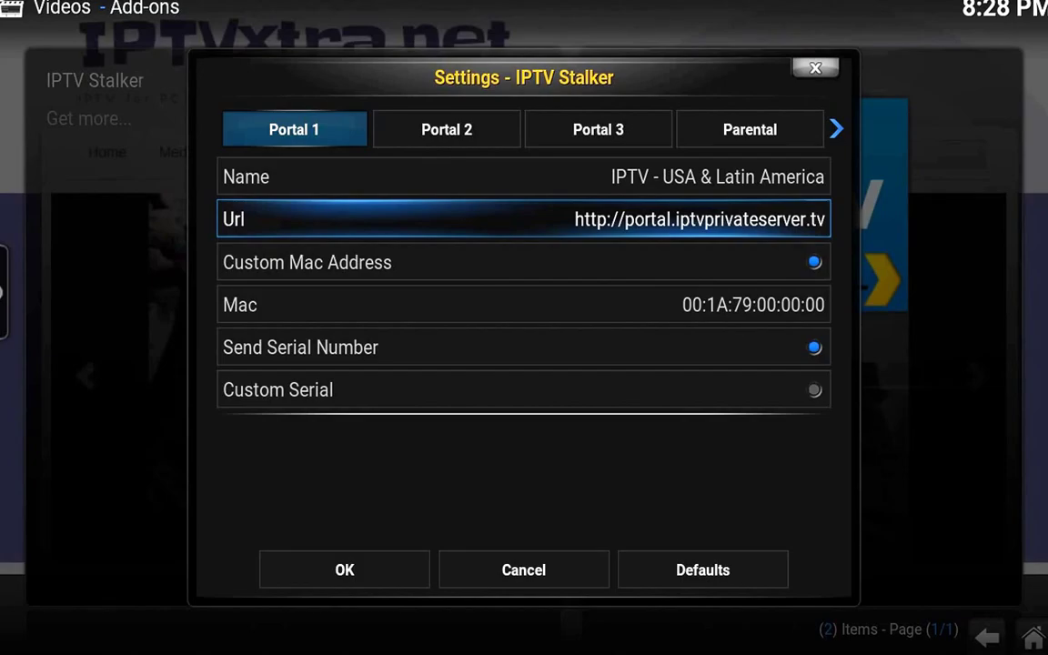
pyautogui.press('Down')
pyautogui.press('Return')
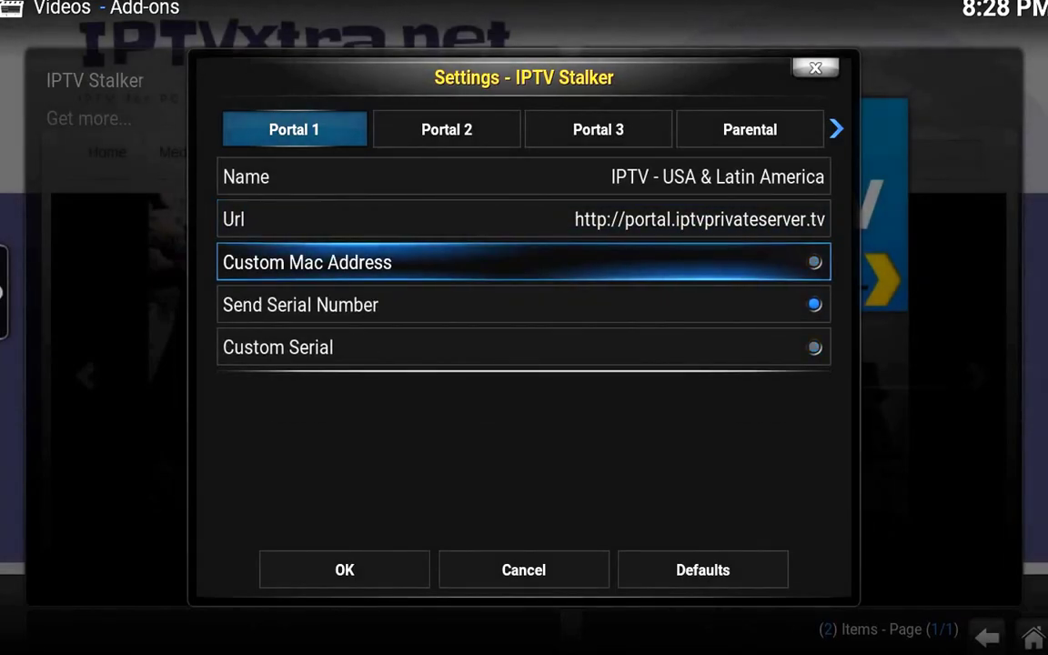
pyautogui.press('Down')
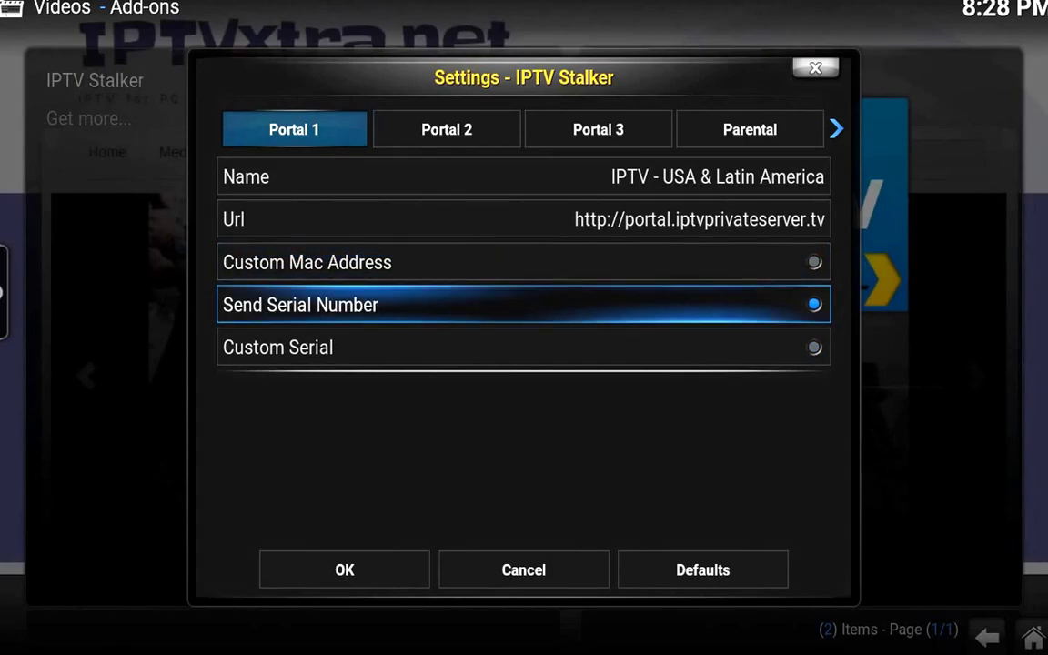
pyautogui.press('Return')
pyautogui.press('Up')
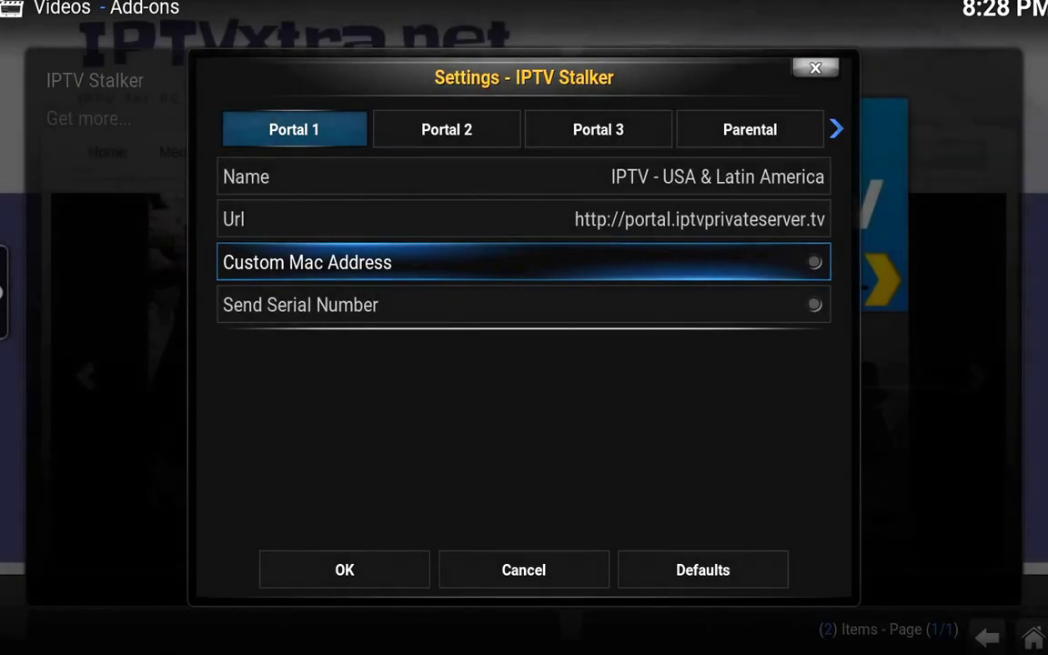
pyautogui.press('Return')
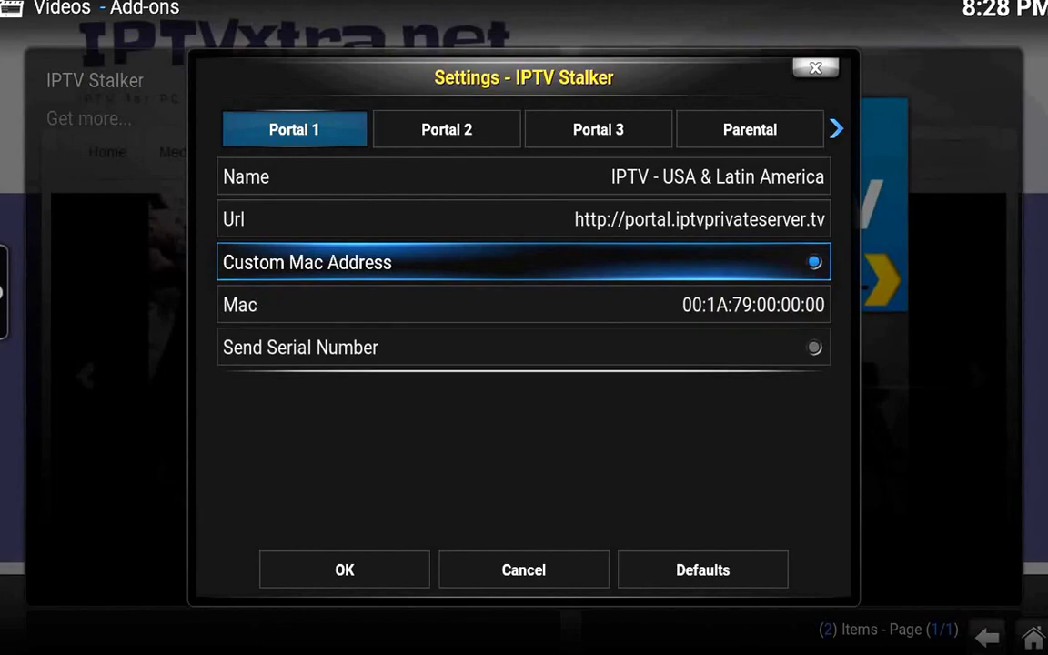
pyautogui.press('Down')
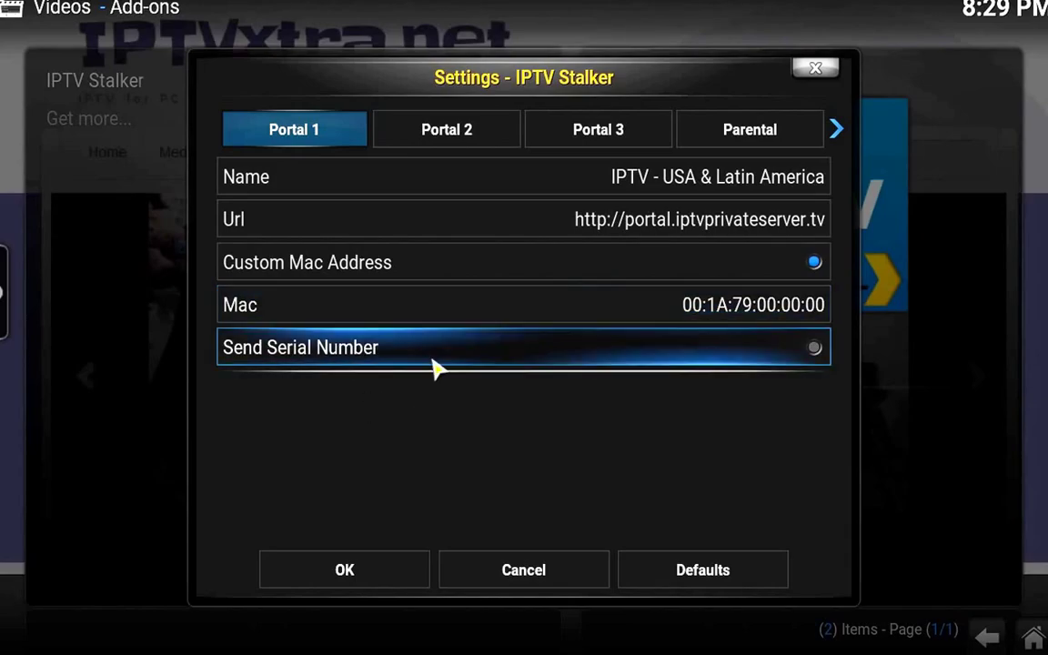
pyautogui.click(689, 343)
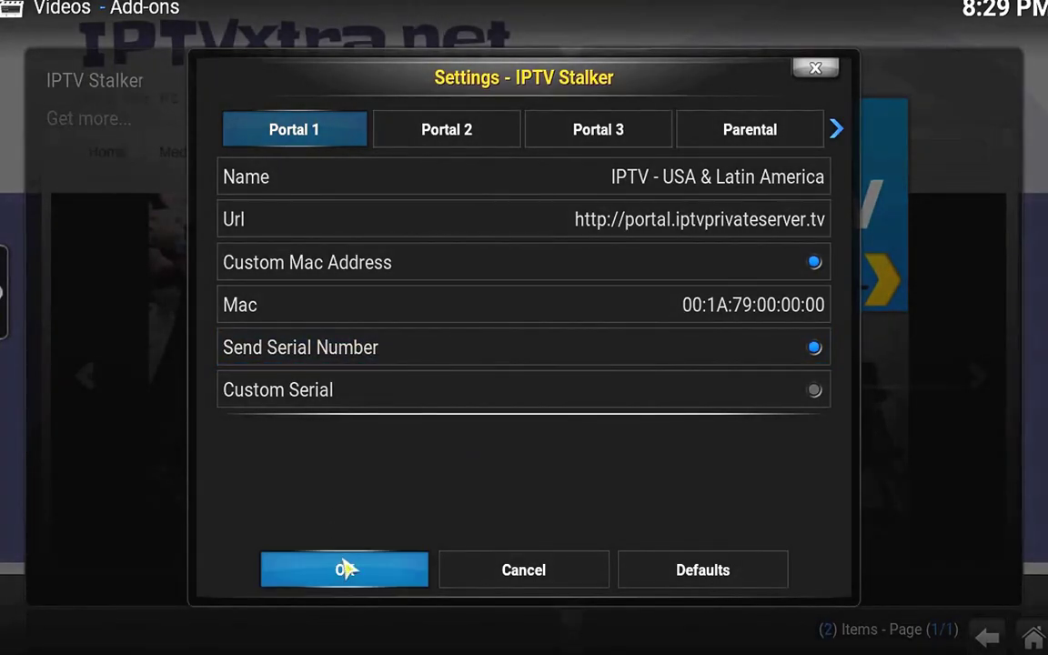
pyautogui.click(346, 570)
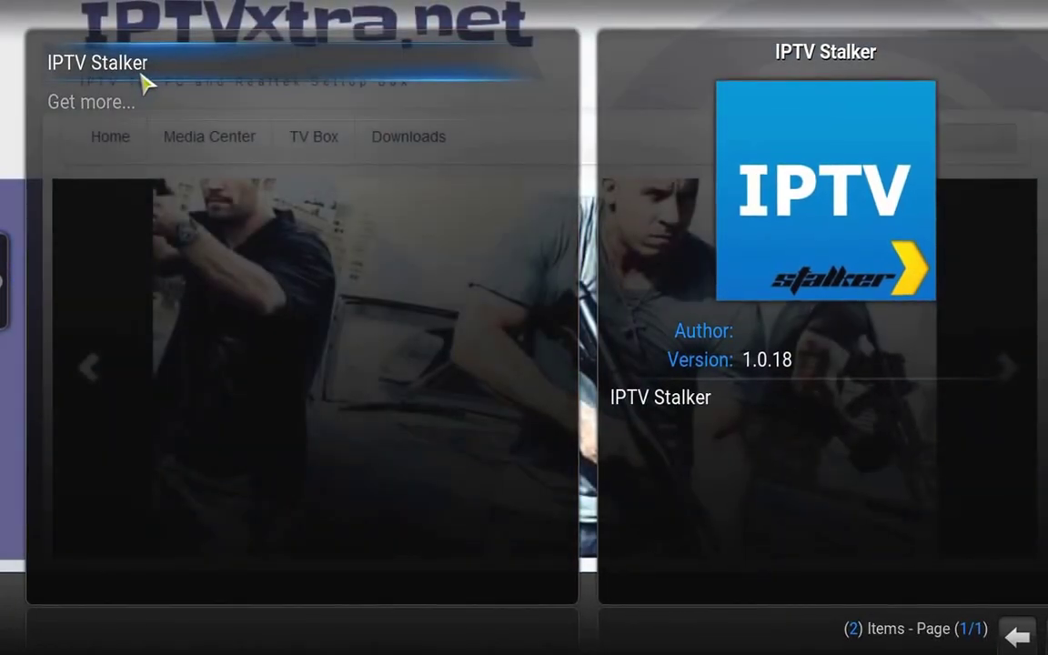
# Reopen IPTV Stalker settings, leave parental control disabled, save, and launch the add-on
pyautogui.rightClick(141, 91)
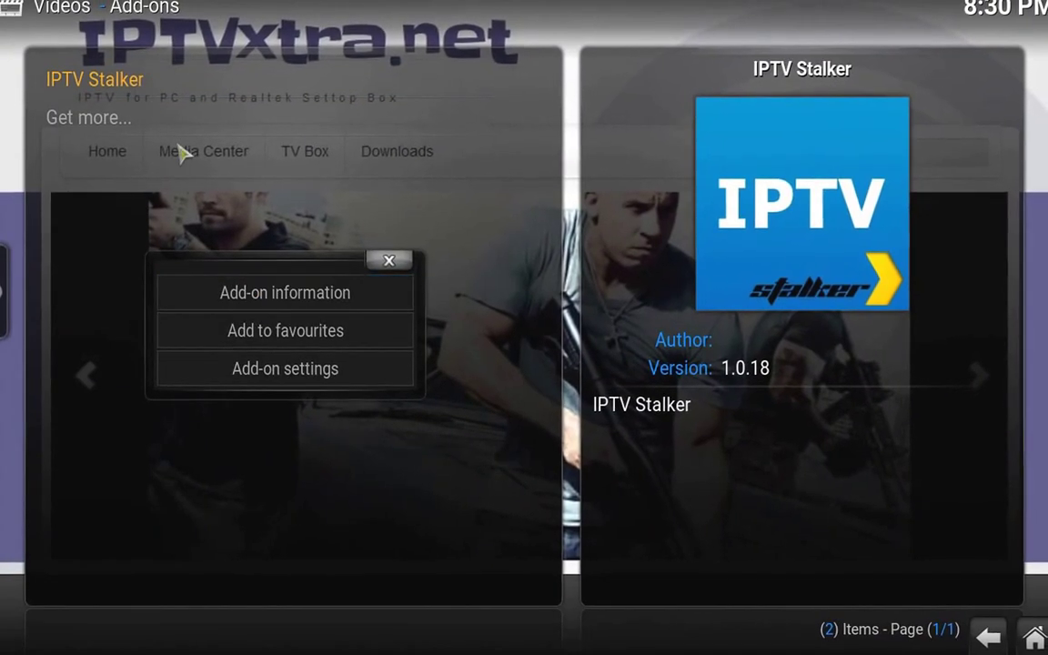
pyautogui.click(297, 373)
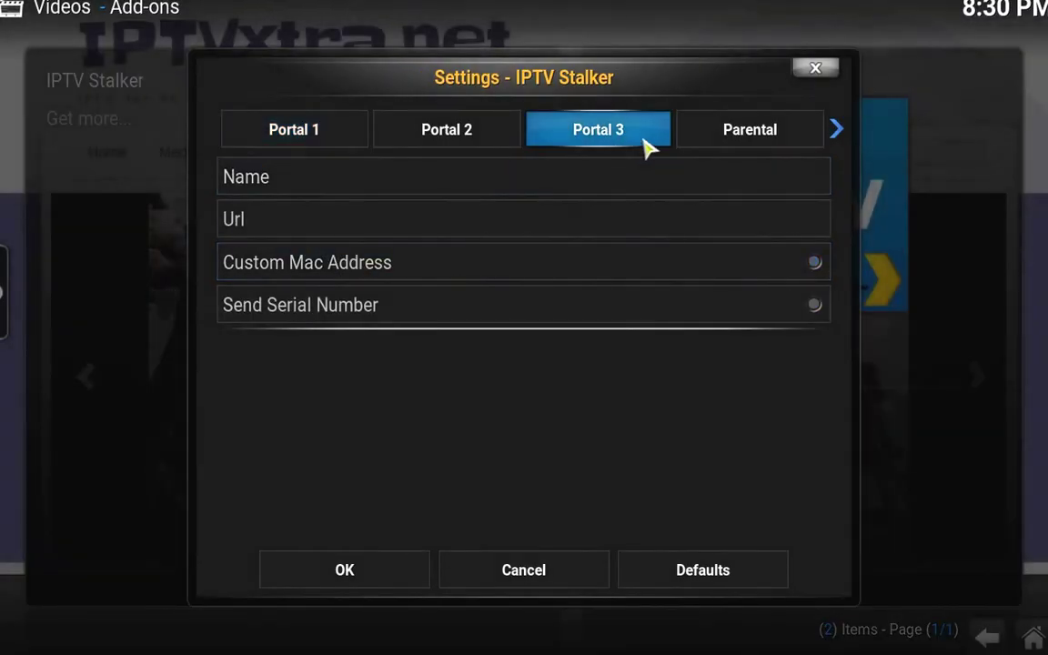
pyautogui.moveTo(730, 134)
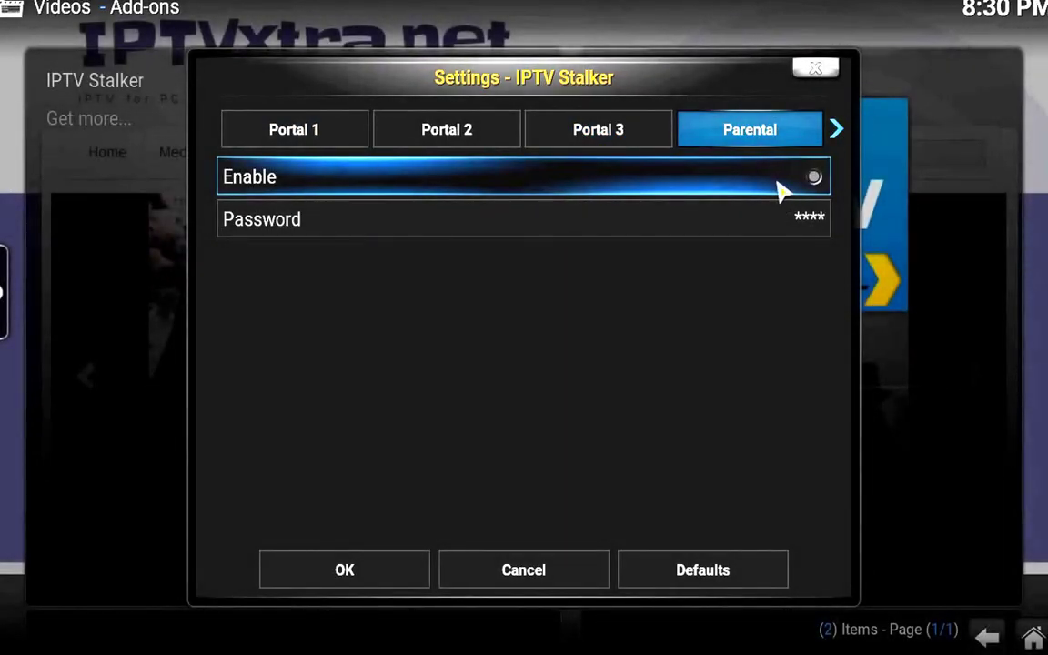
pyautogui.click(780, 185)
pyautogui.click(780, 185)
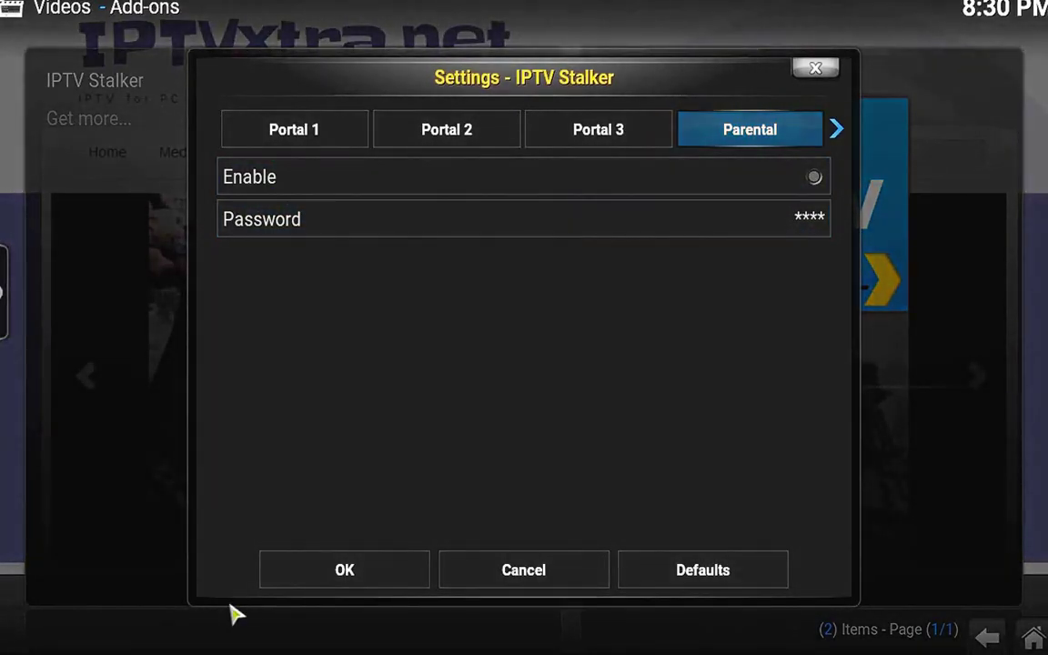
pyautogui.click(293, 582)
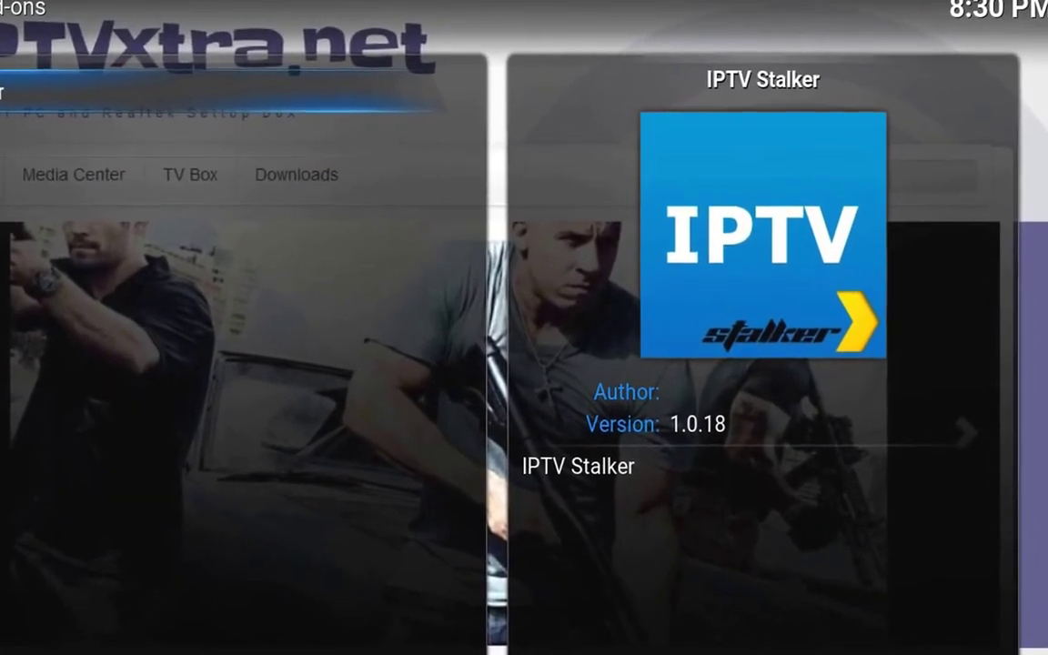
pyautogui.click(57, 85)
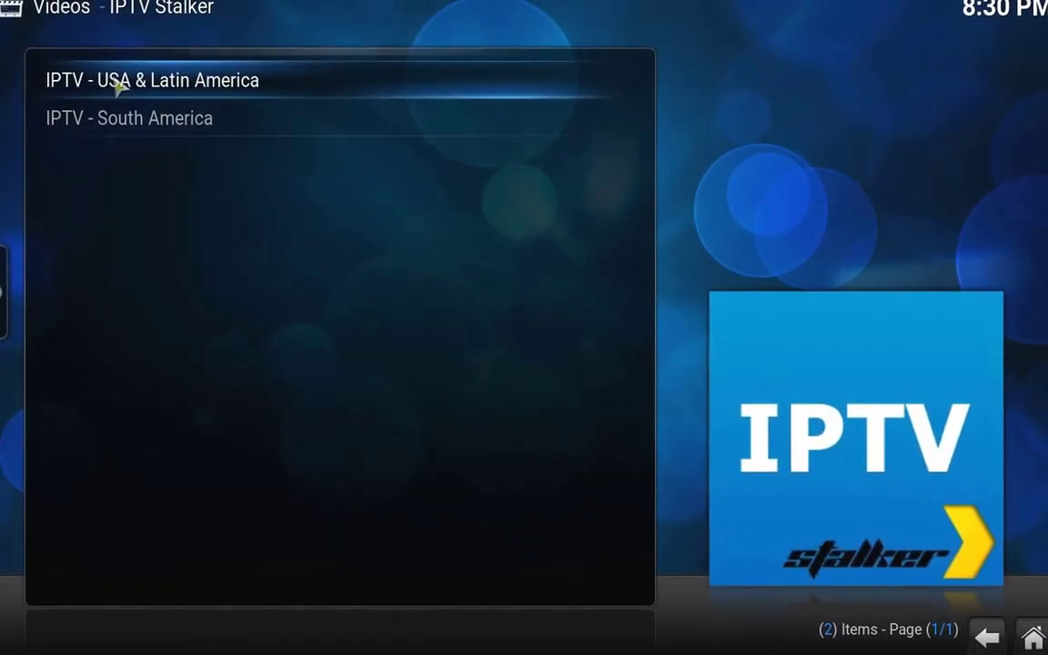
# Clear the IPTV - USA & Latin America portal's cache twice, then open the portal
pyautogui.rightClick(118, 83)
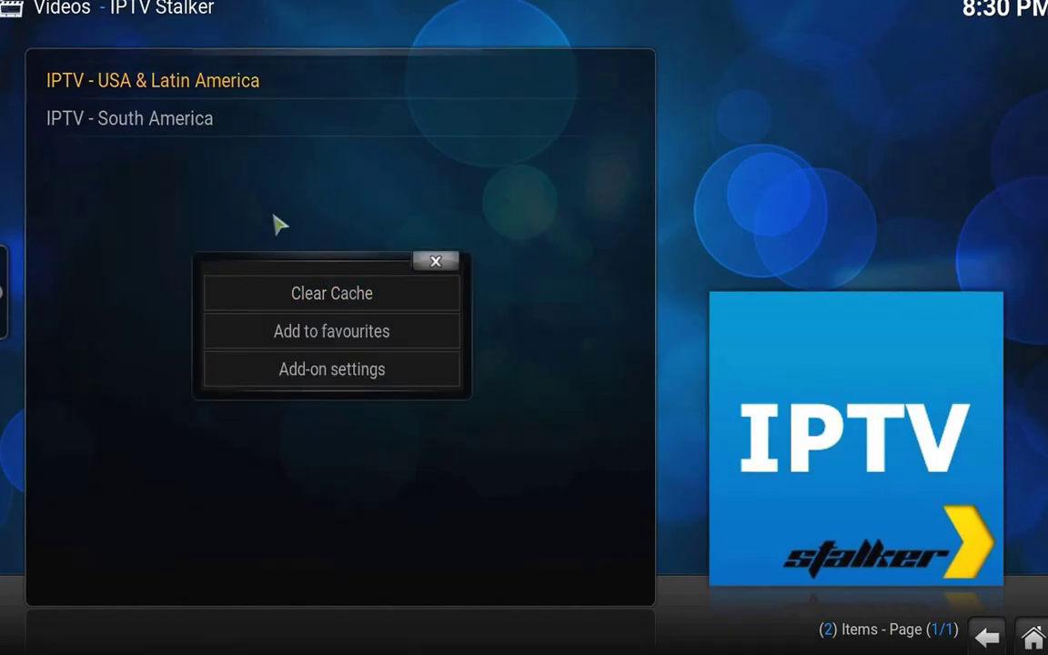
pyautogui.click(323, 298)
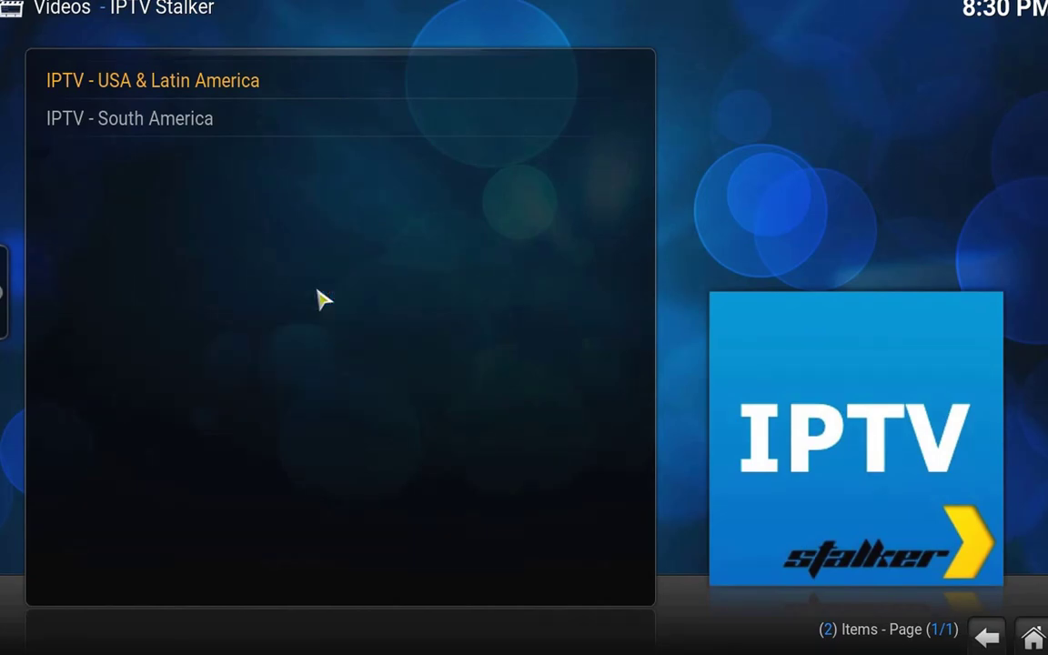
pyautogui.rightClick(155, 80)
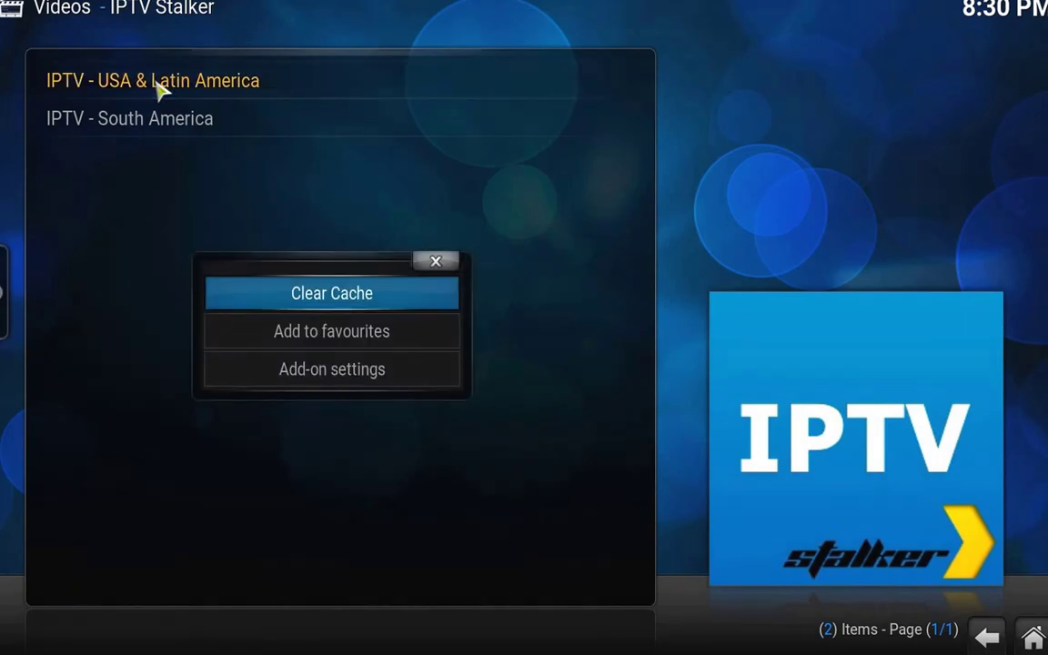
pyautogui.click(348, 294)
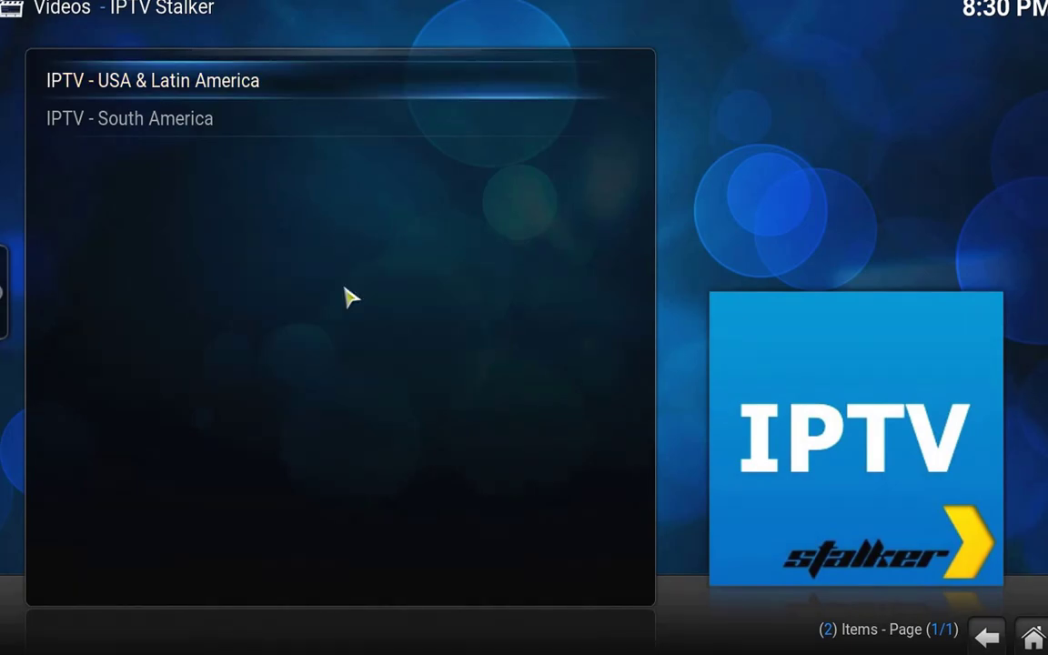
pyautogui.click(144, 96)
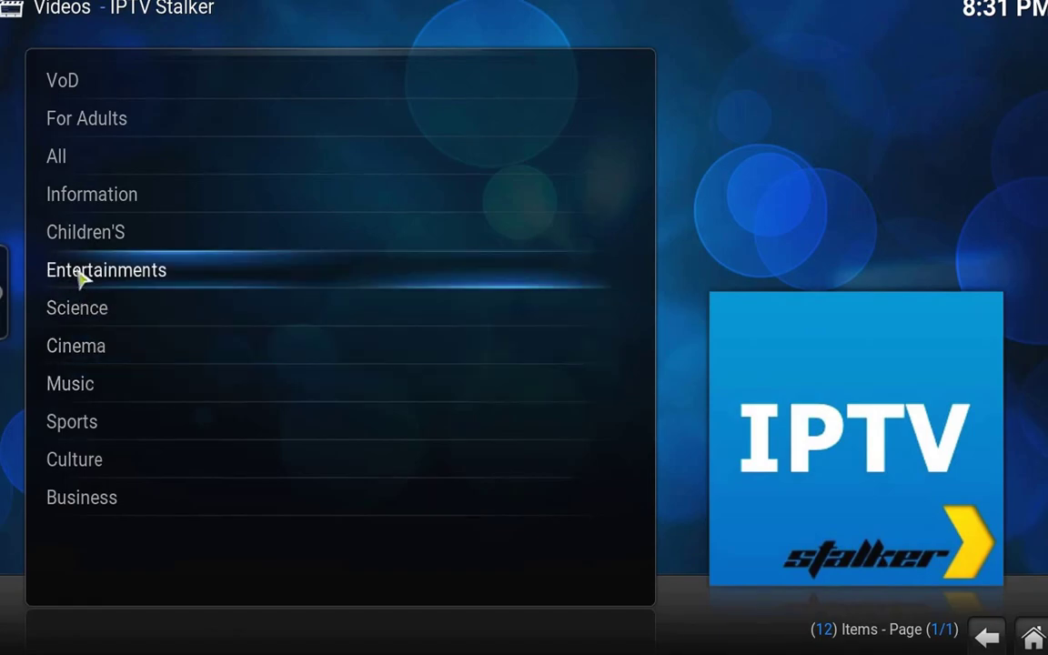
# Open the All category, then escape out of IPTV Stalker while it is still loading
pyautogui.click(78, 164)
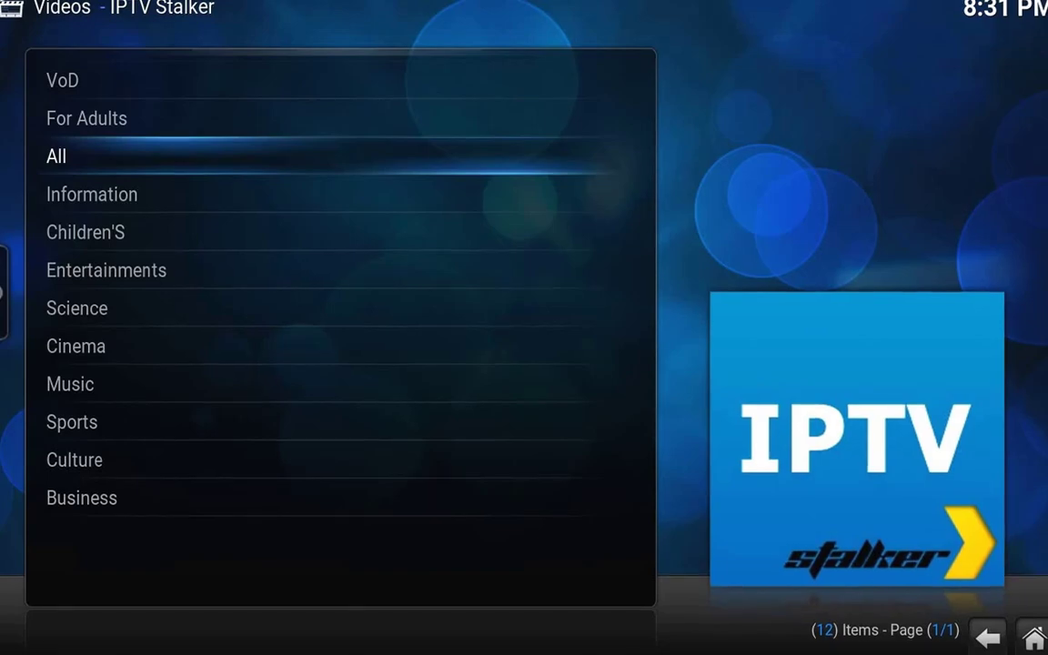
pyautogui.press('Escape')
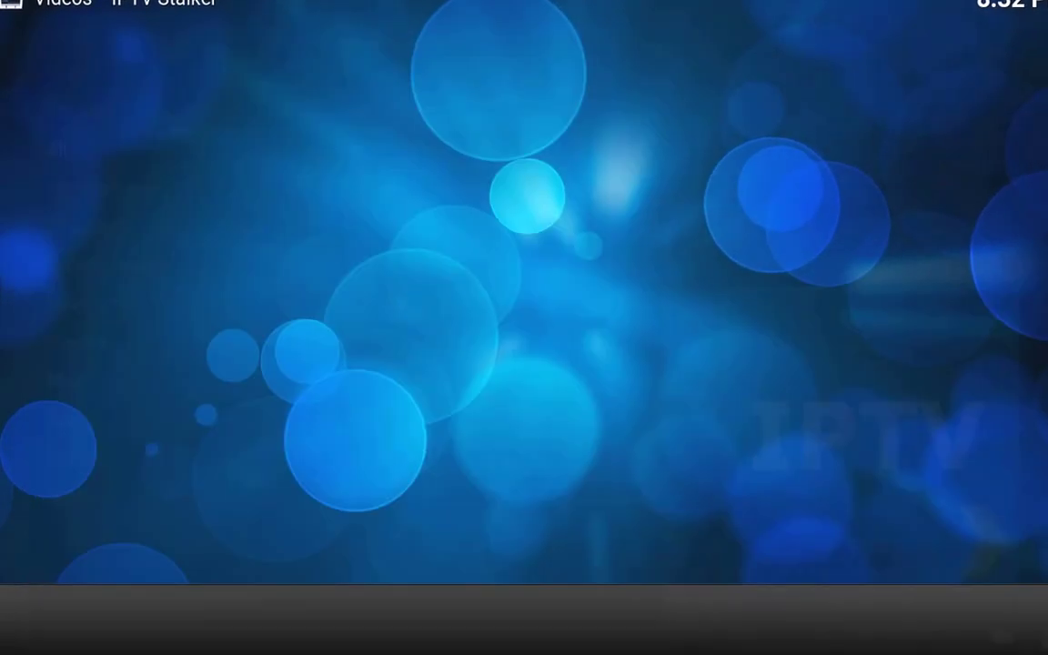